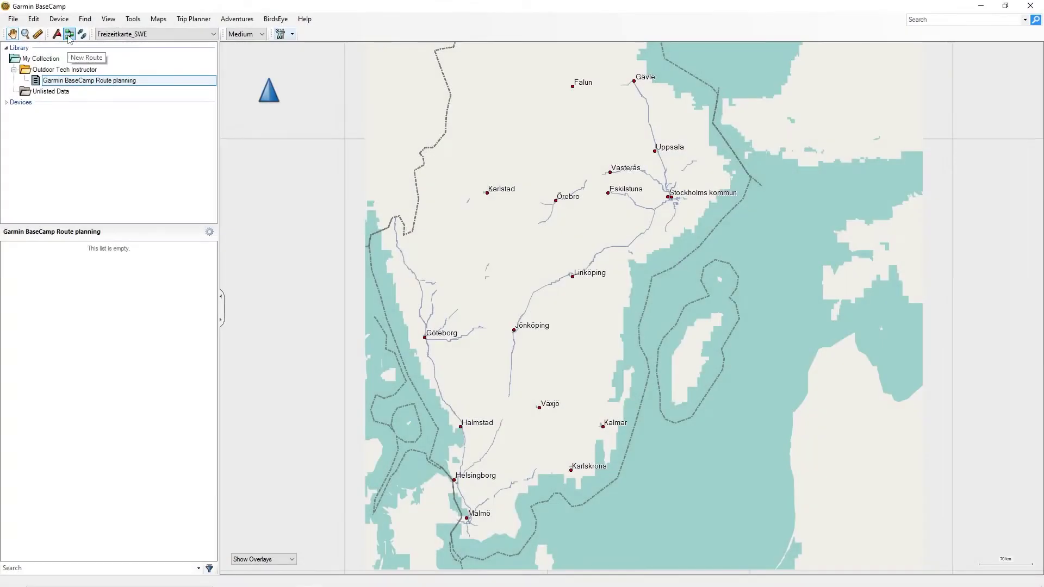
- Plot a 3.9 km RV route on the map between Stensö Camping and Bönhasen (Parken)
left_click(69, 34)
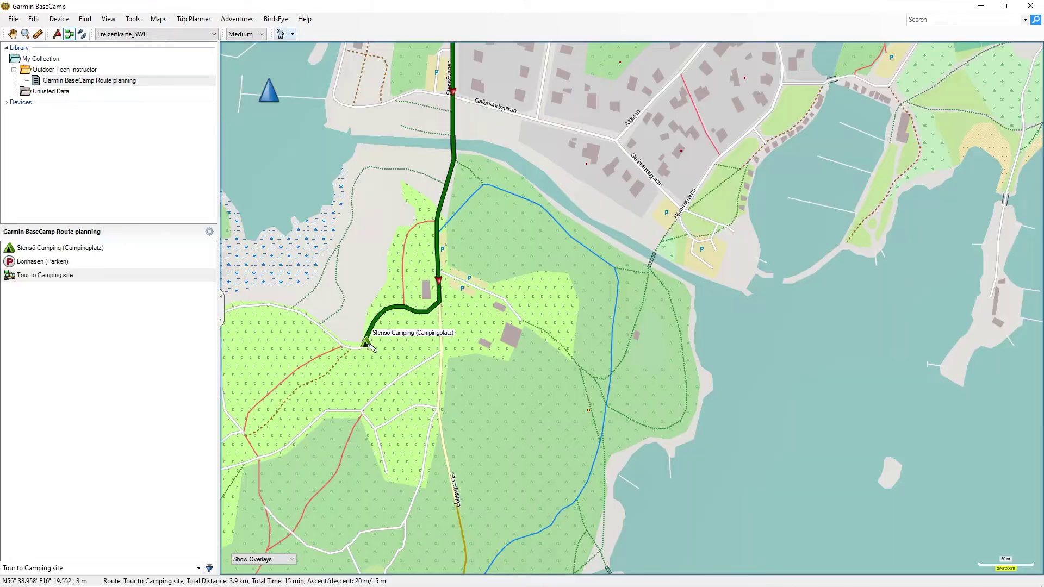
left_click(367, 344)
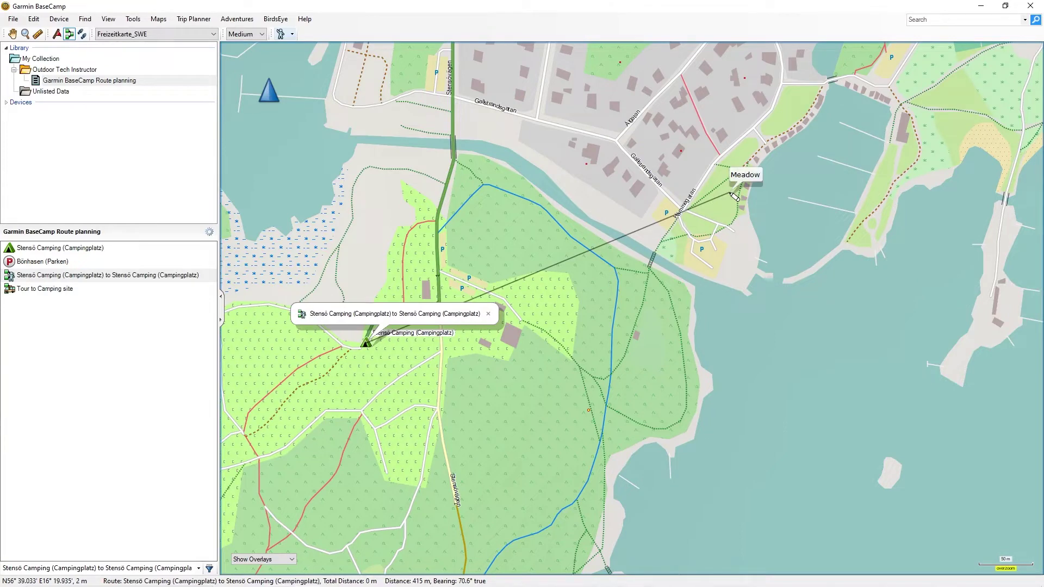
key("Right")
key("Up")
key("Right")
key("Up")
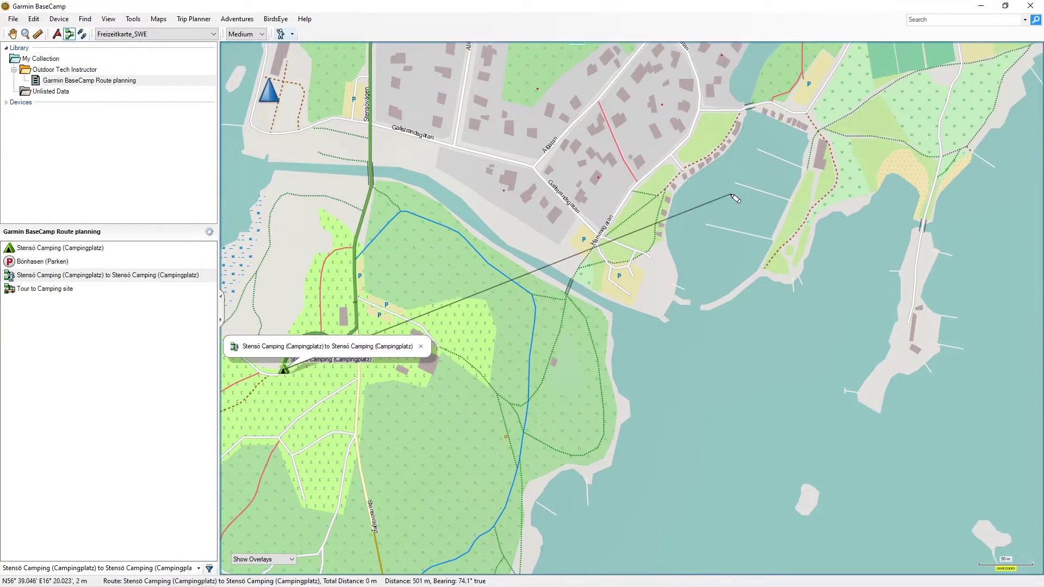
scroll(536, 350, "down", 4)
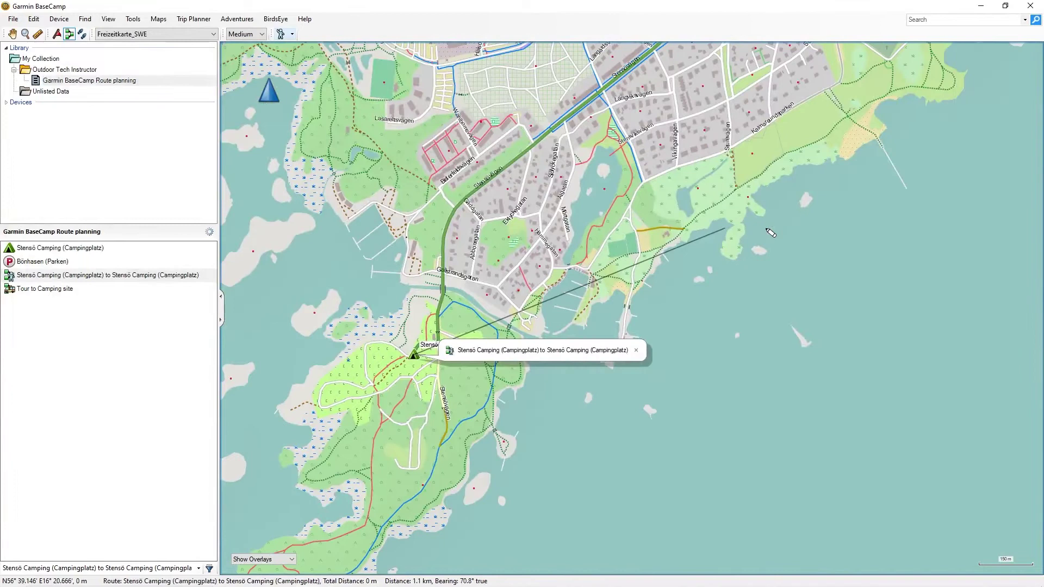
double_click(641, 293)
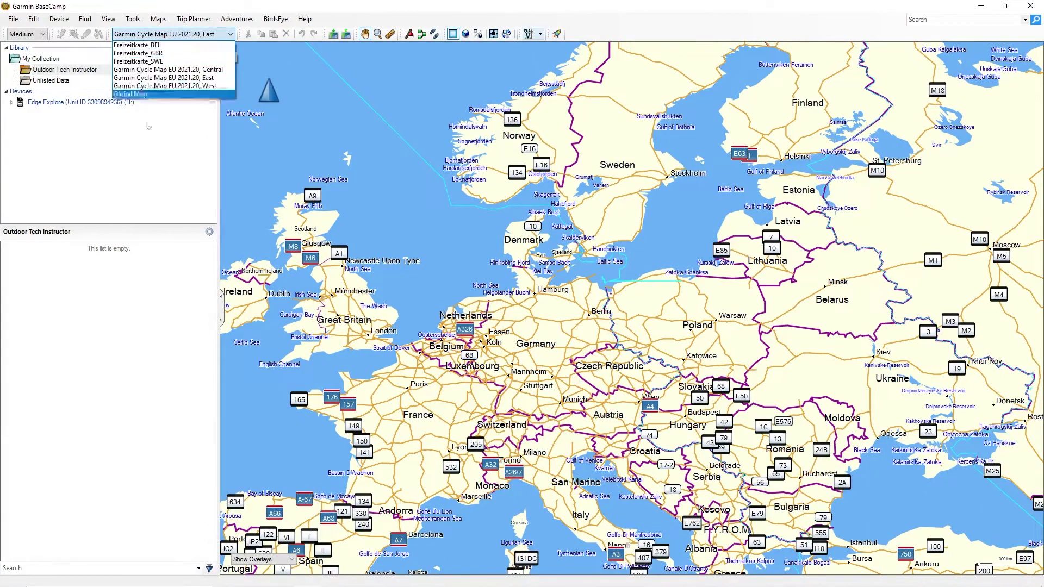
- Show the Map Products and Drawing Tools toolbars
left_click(43, 108)
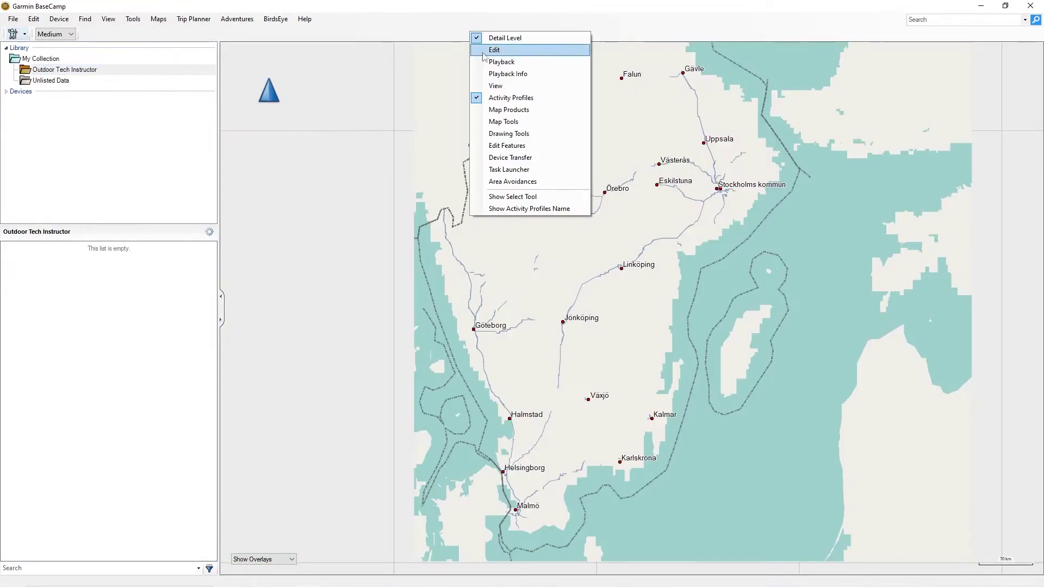
left_click(508, 109)
right_click(452, 34)
left_click(475, 100)
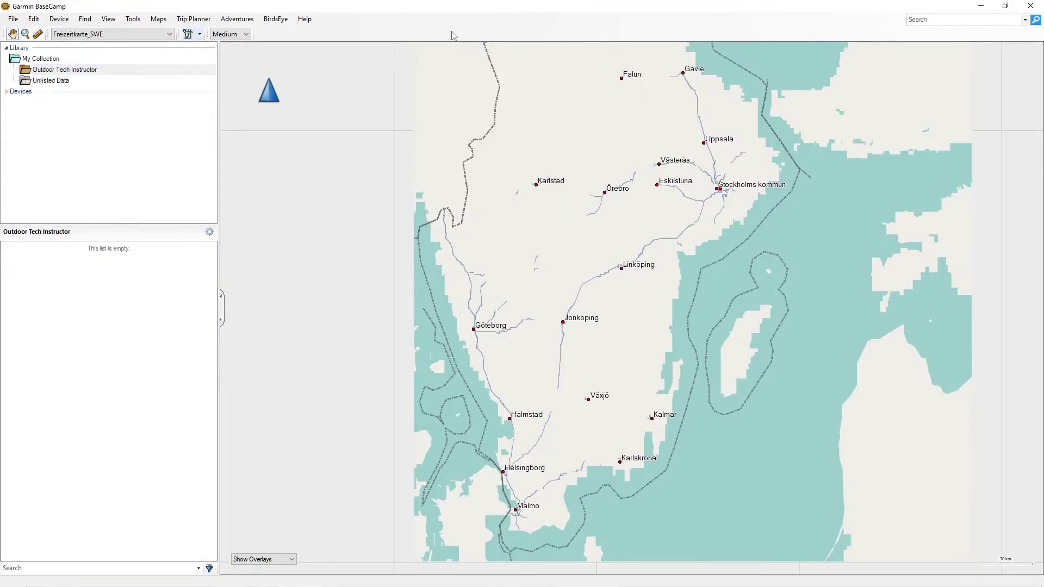
right_click(452, 34)
- Start a new RV route with Bönhasen (Parken) as the start point
left_click(490, 136)
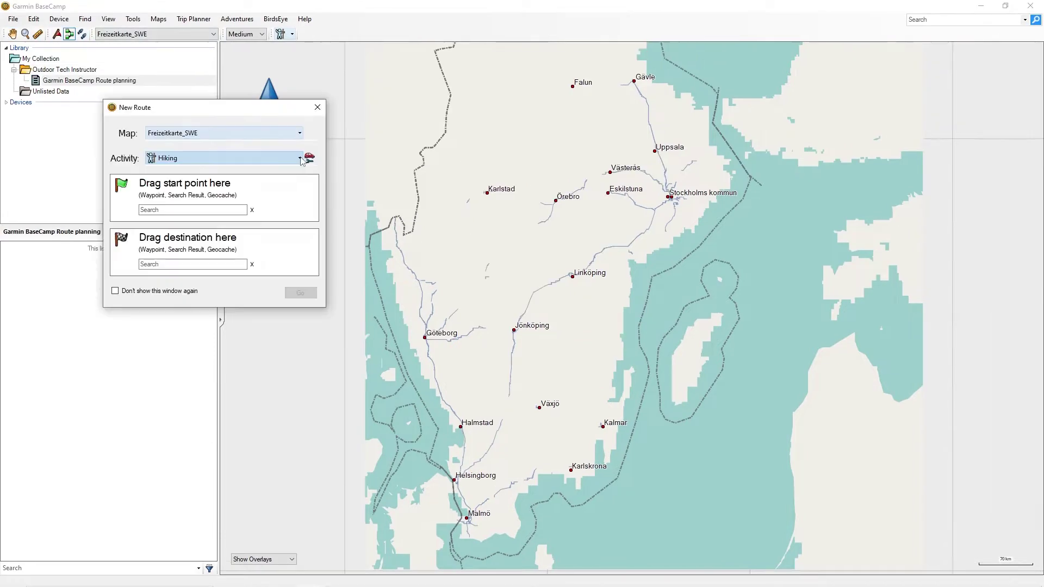
left_click(300, 158)
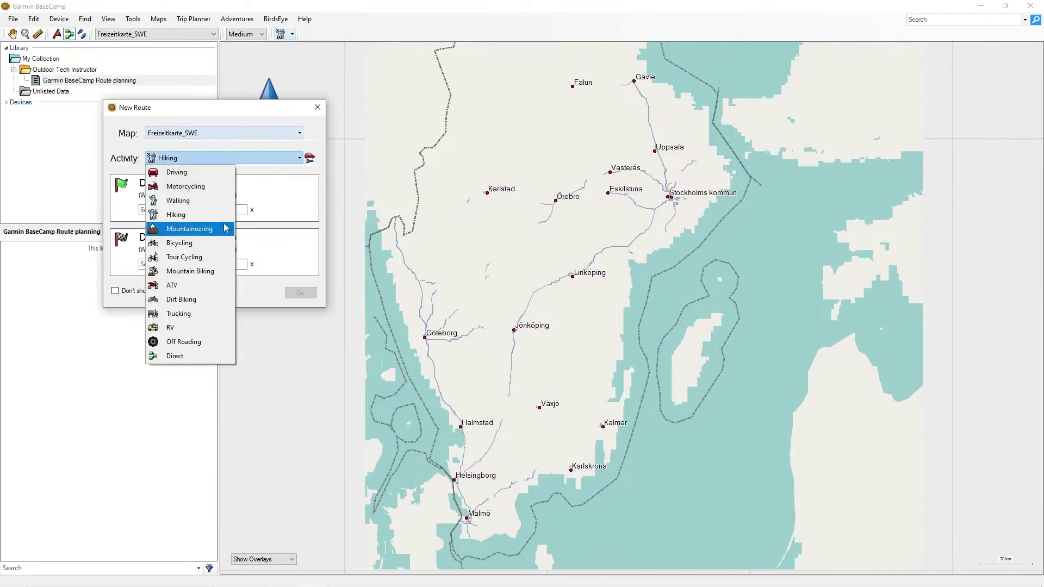
left_click(170, 328)
left_click(211, 213)
type("B")
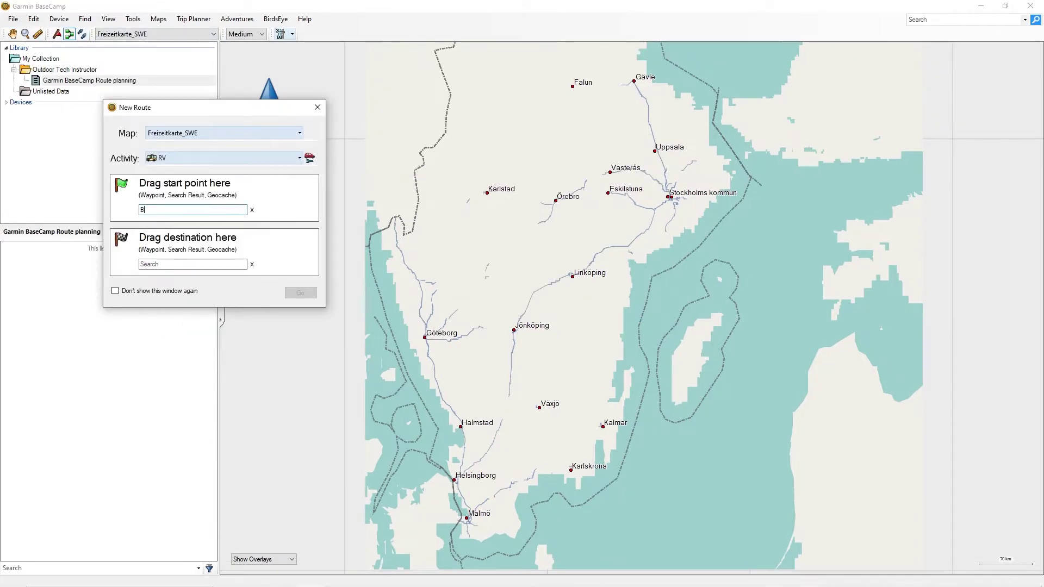
type("önhasen")
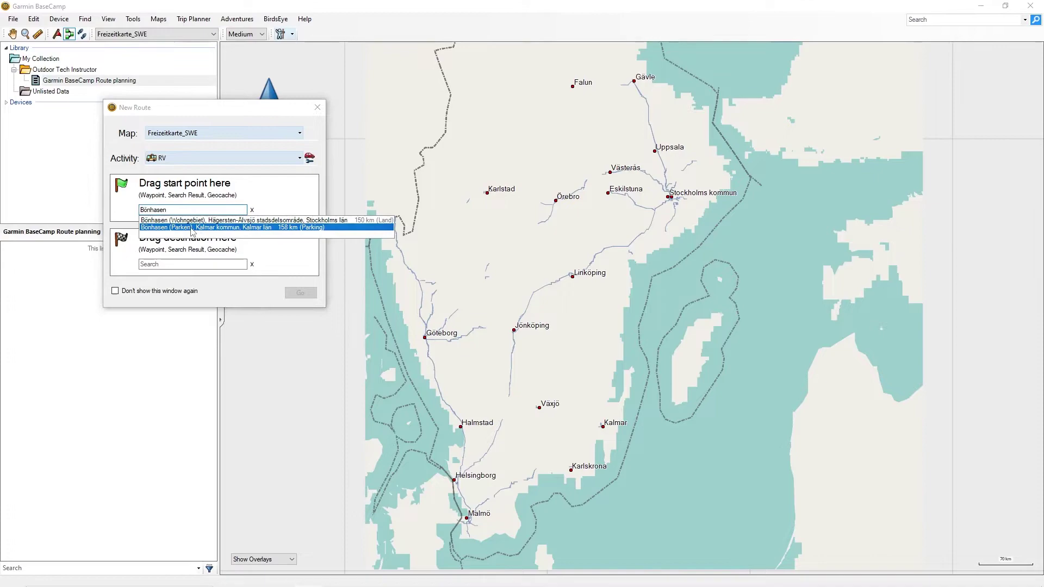
left_click(192, 227)
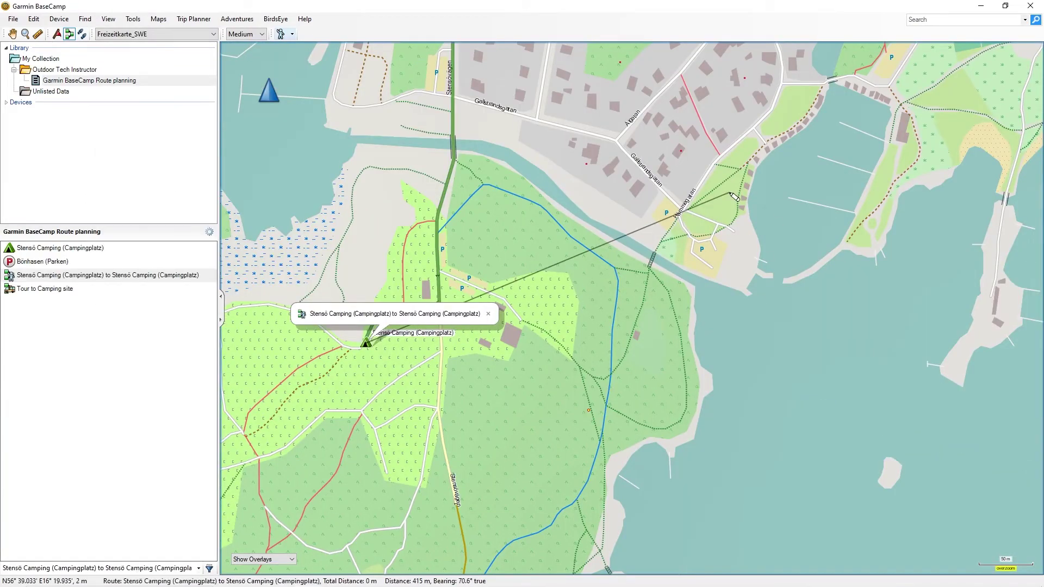
scroll(733, 197, "down", 3)
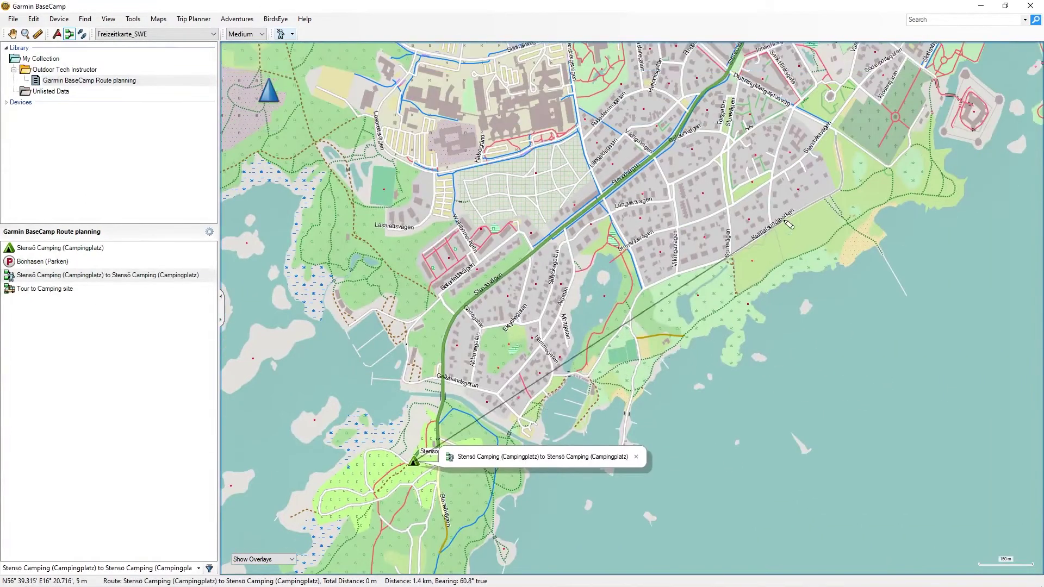
- Finish the route and select the Tour to Camping site route for export
left_click(788, 224)
left_click(45, 288)
left_click(13, 19)
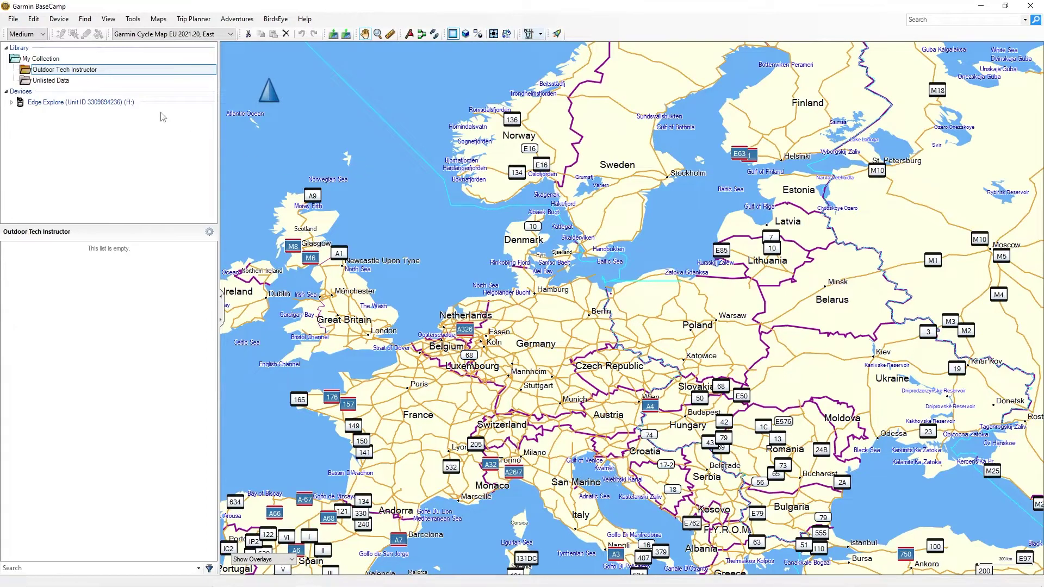
- Expand the Edge Explore device to view its internal storage and three Cycle Map EU maps
left_click(144, 35)
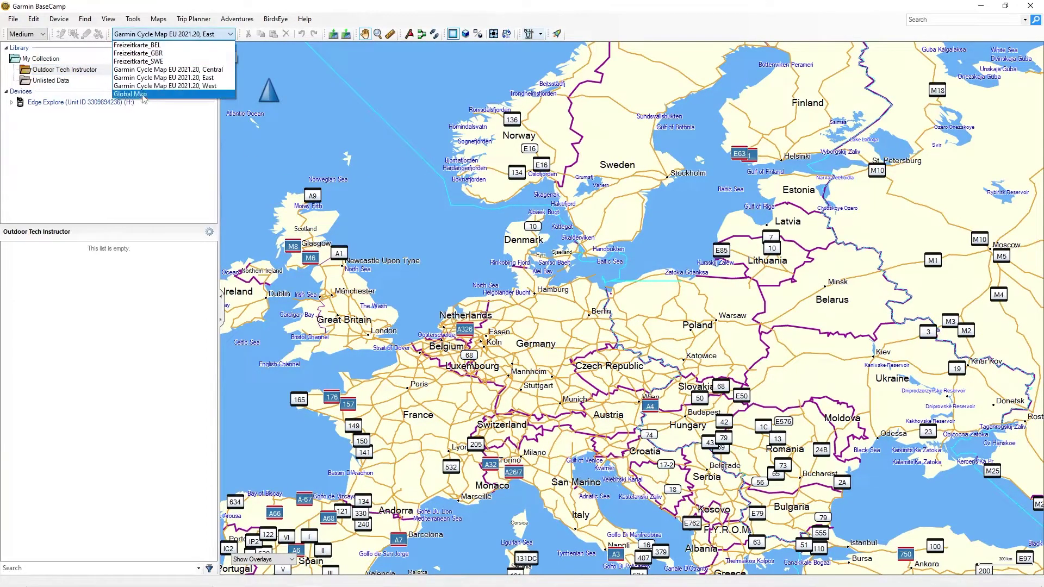
left_click(142, 141)
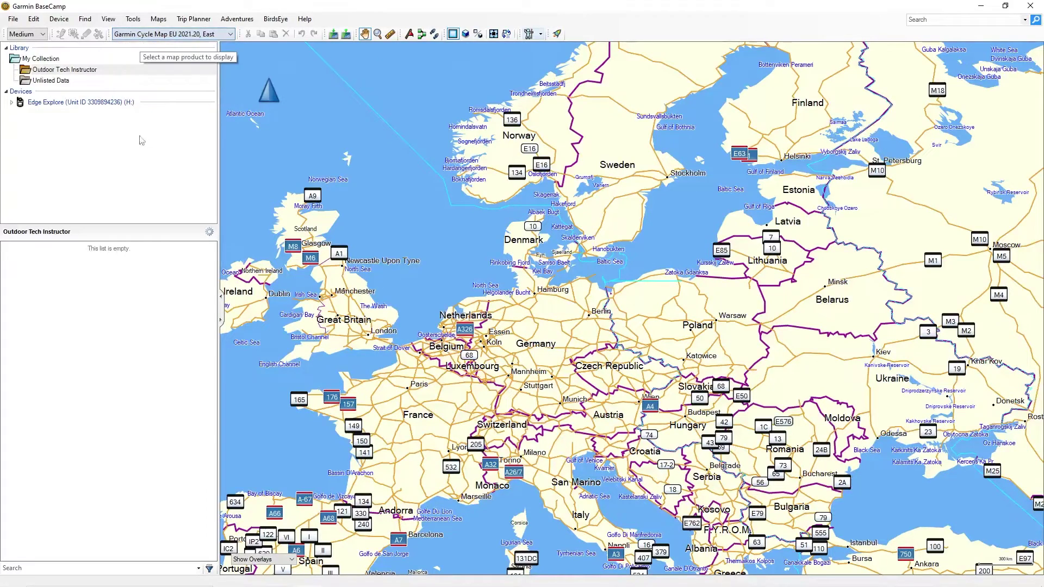
left_click(12, 103)
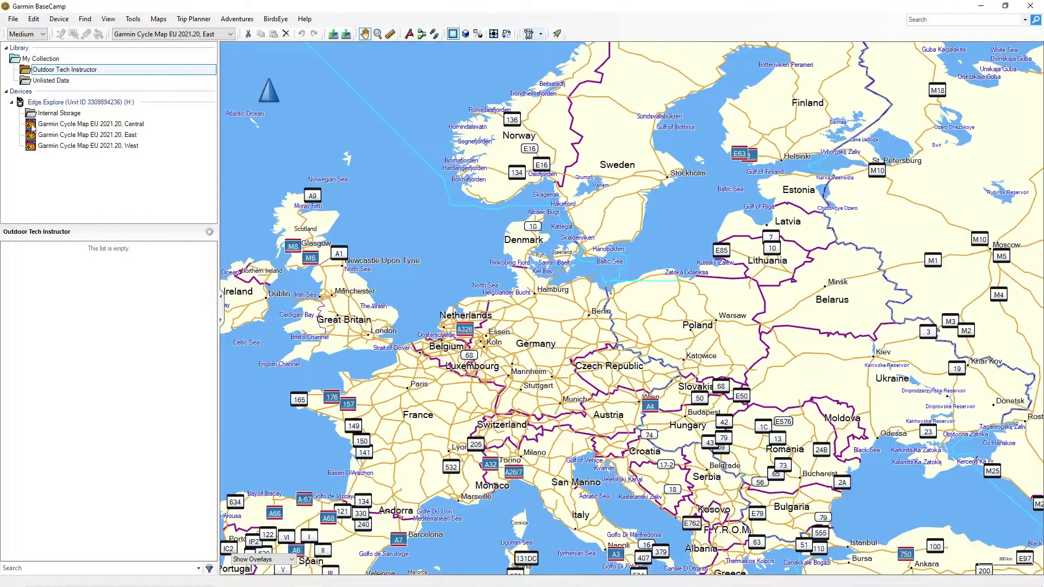
left_click(7, 92)
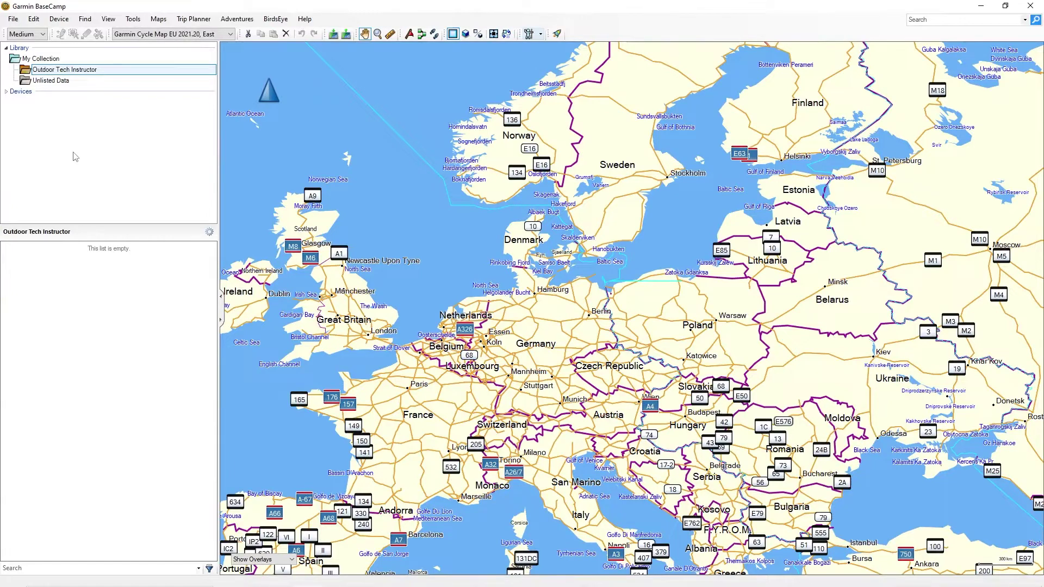
- Switch the displayed map to Freizeitkarte_SWE, leaving map detail at Medium
left_click(170, 36)
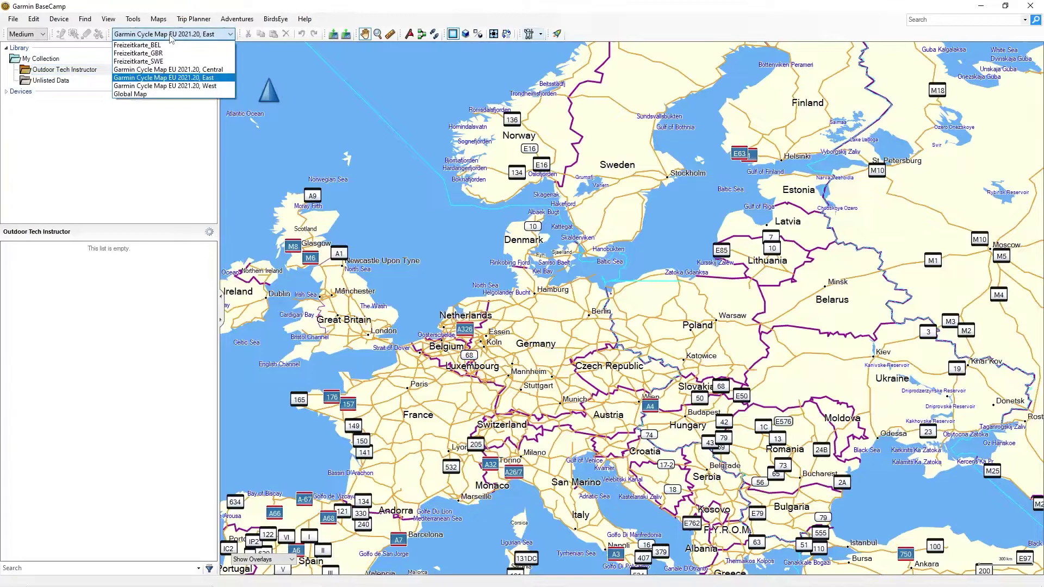
left_click(152, 64)
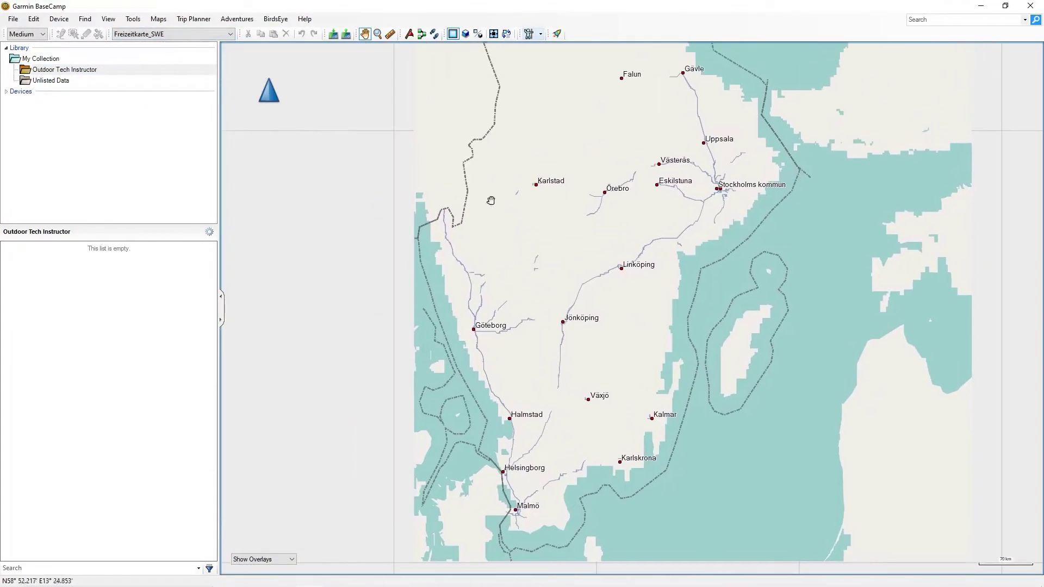
left_click(34, 36)
left_click(25, 69)
left_click(22, 36)
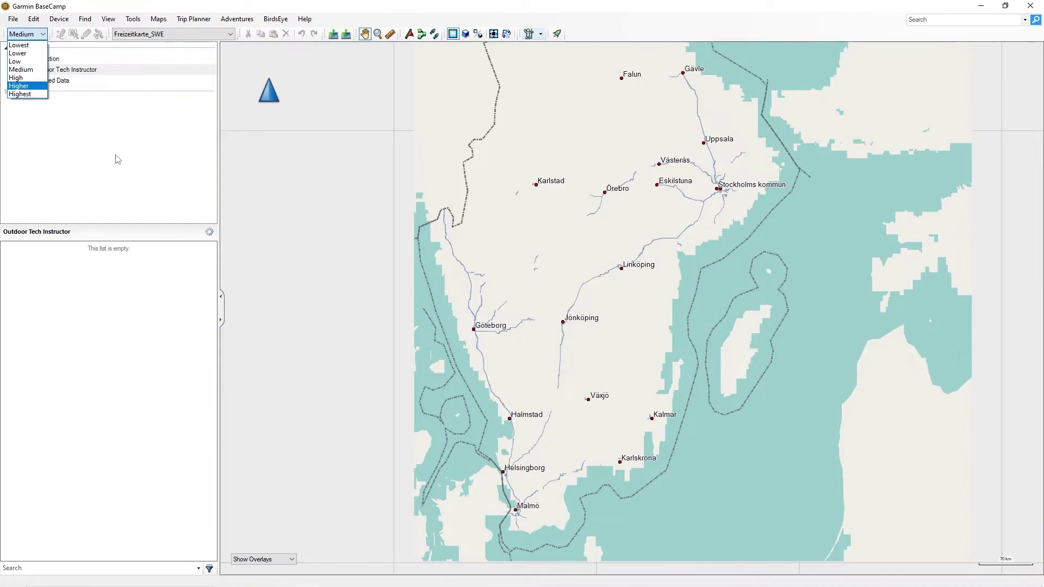
left_click(136, 179)
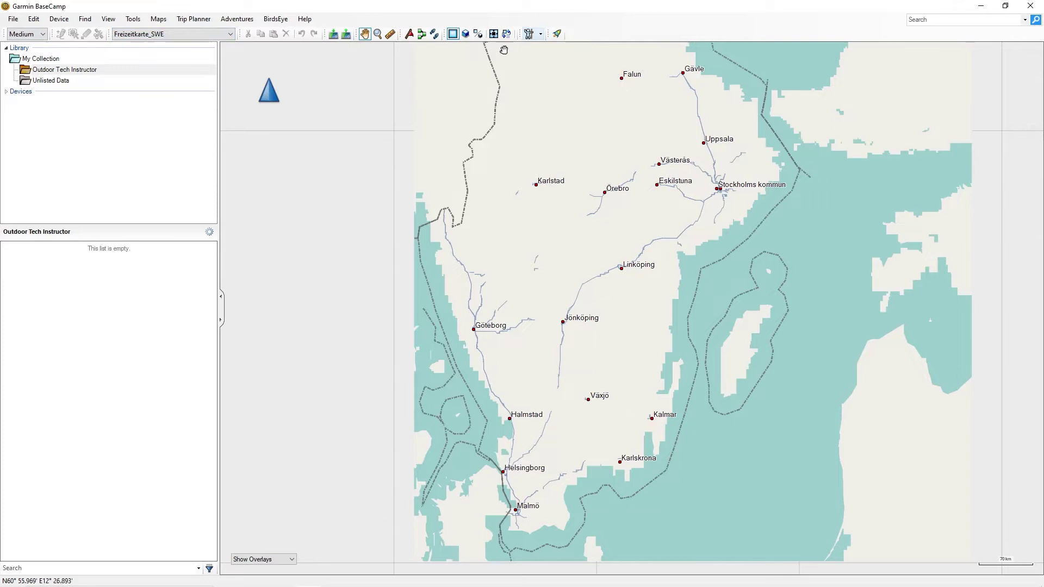
- Hide every toolbar, from Detail Level through Task Launcher
right_click(589, 37)
left_click(596, 41)
right_click(587, 36)
left_click(599, 53)
right_click(584, 36)
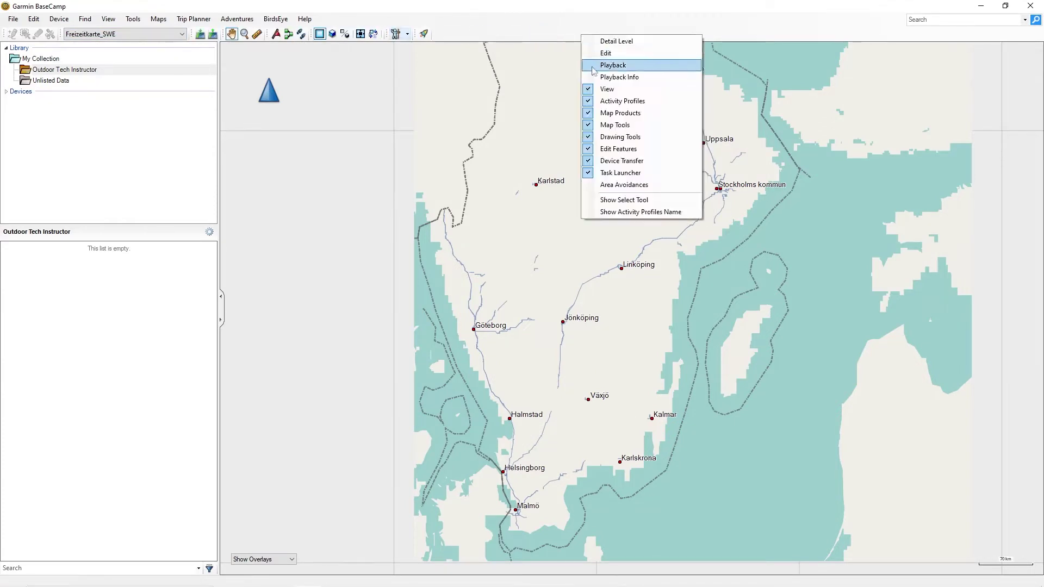
left_click(596, 88)
right_click(569, 36)
left_click(581, 100)
right_click(555, 36)
left_click(593, 113)
right_click(544, 33)
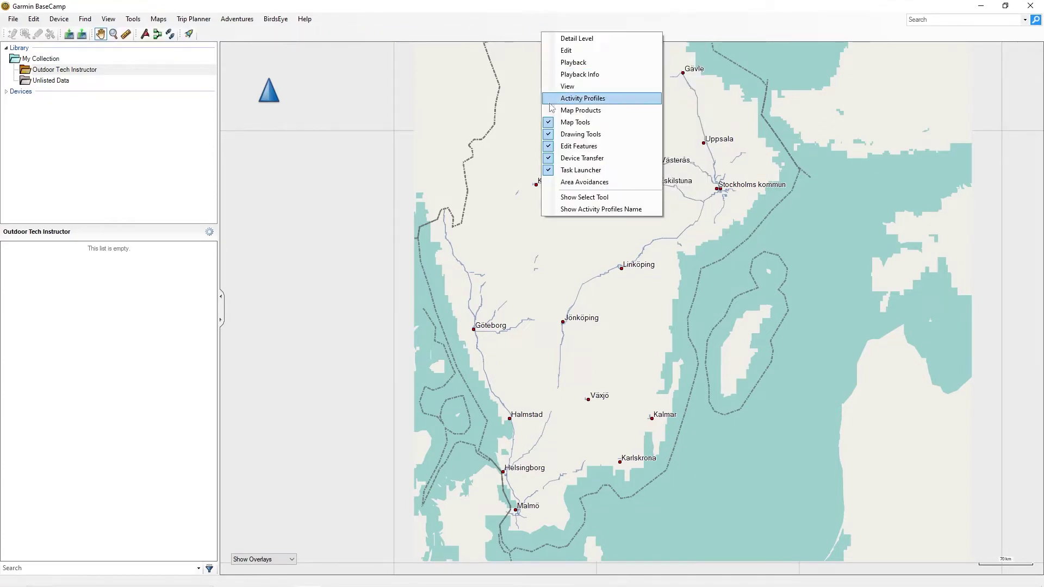
left_click(568, 122)
right_click(530, 31)
left_click(560, 133)
right_click(531, 36)
left_click(566, 148)
right_click(519, 33)
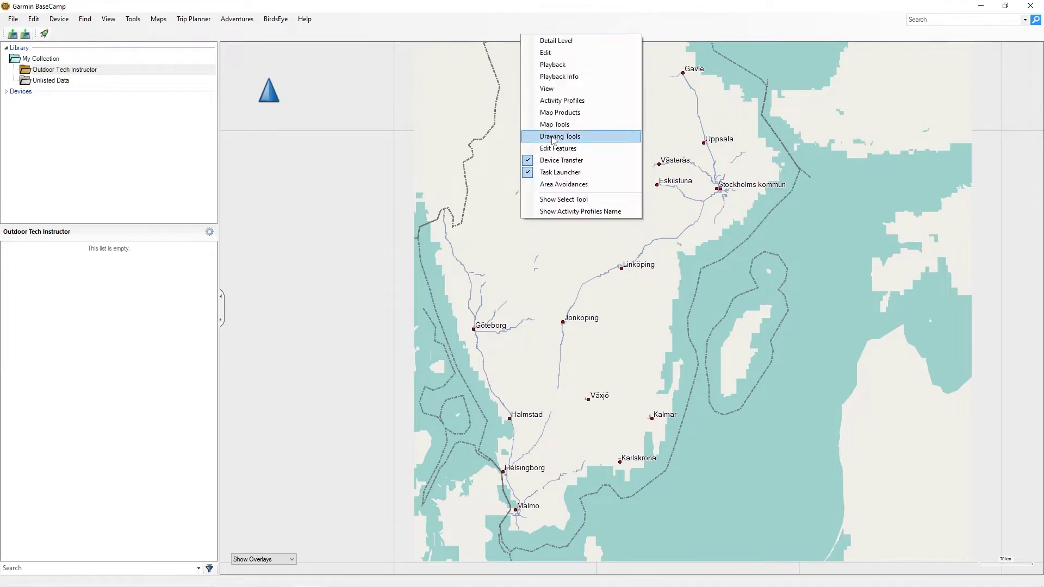
left_click(560, 159)
right_click(519, 32)
left_click(560, 171)
- Show Detail Level, Activity Profiles, Map Products and Map Tools toolbars, placing Activity Profiles after Detail Level
right_click(465, 23)
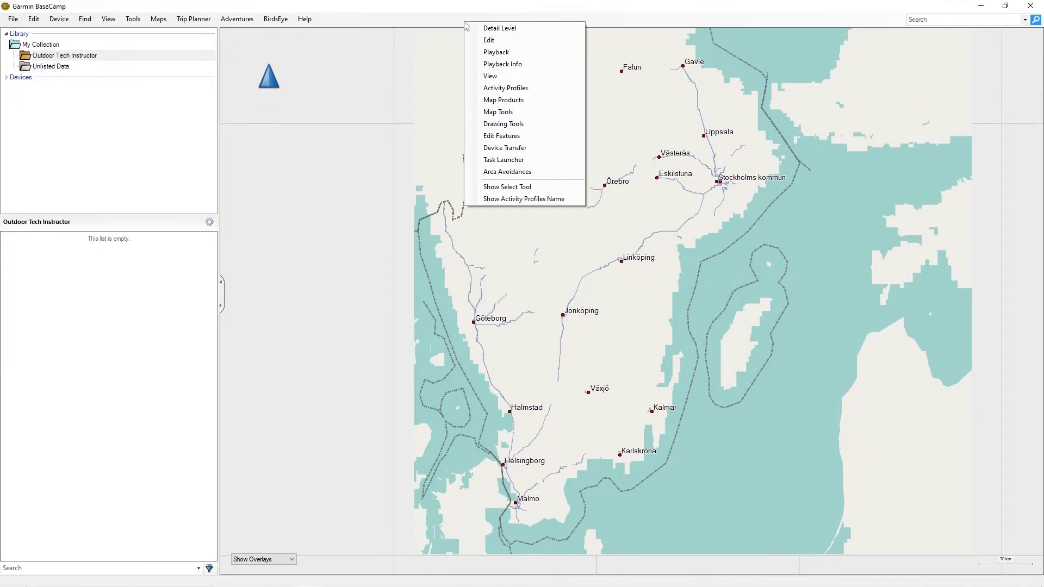
left_click(492, 28)
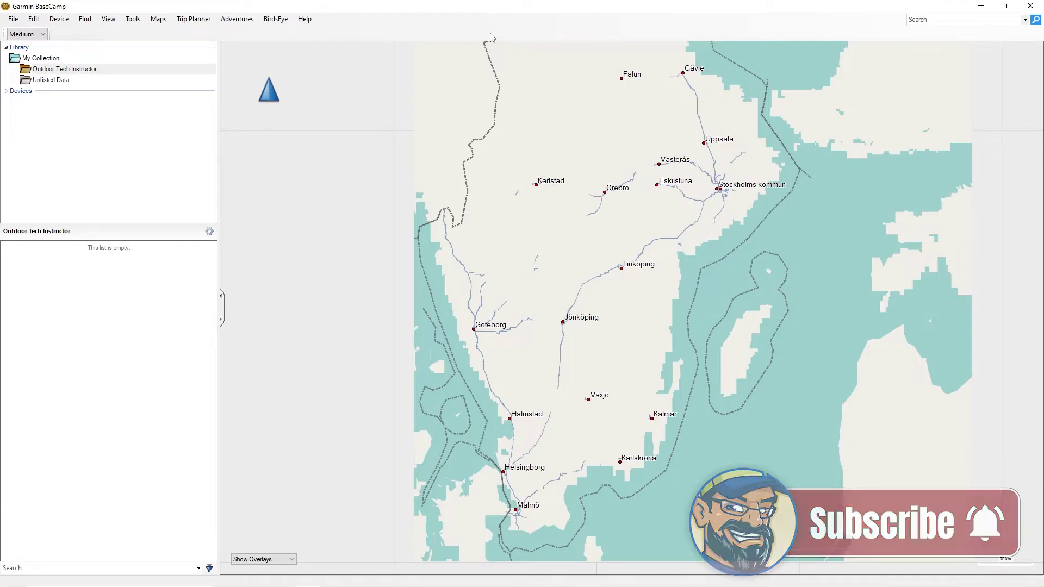
right_click(490, 37)
left_click(515, 98)
right_click(472, 35)
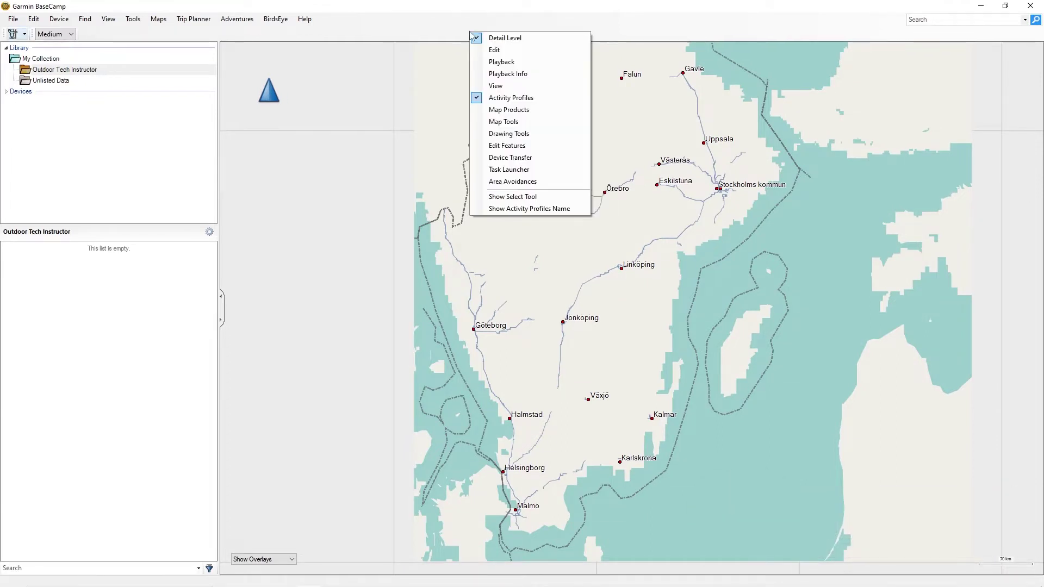
left_click(509, 110)
right_click(453, 37)
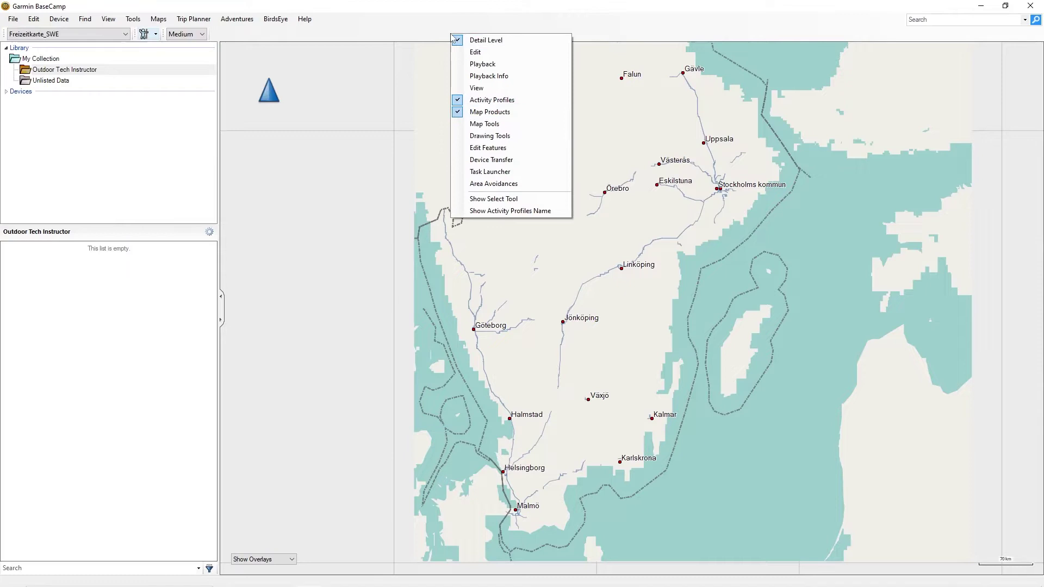
left_click(484, 124)
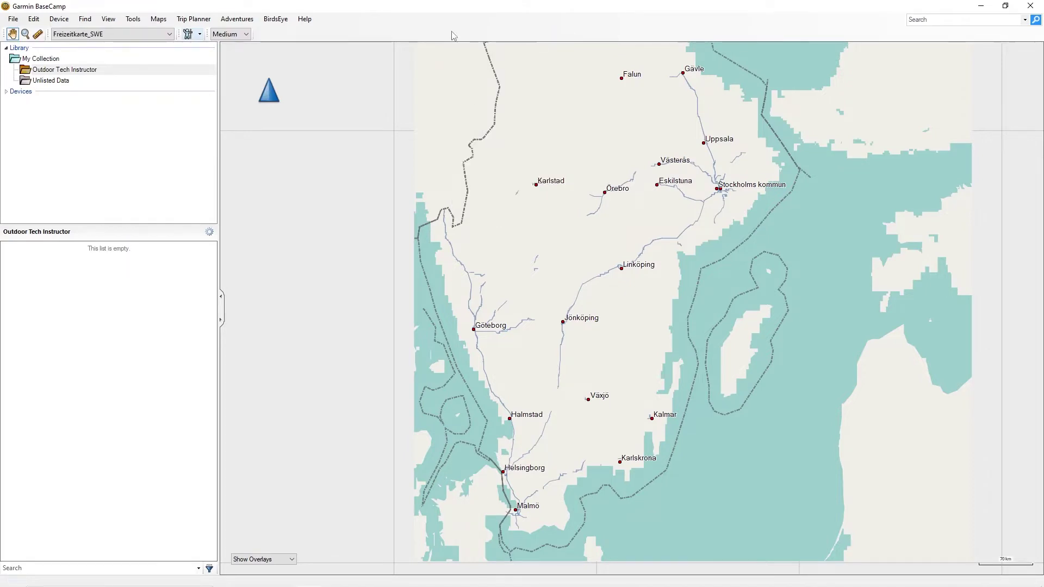
right_click(451, 33)
key("Escape")
mouse_move(6, 33)
left_mouse_down()
mouse_move(264, 35)
mouse_move(204, 49)
mouse_move(7, 34)
left_mouse_up()
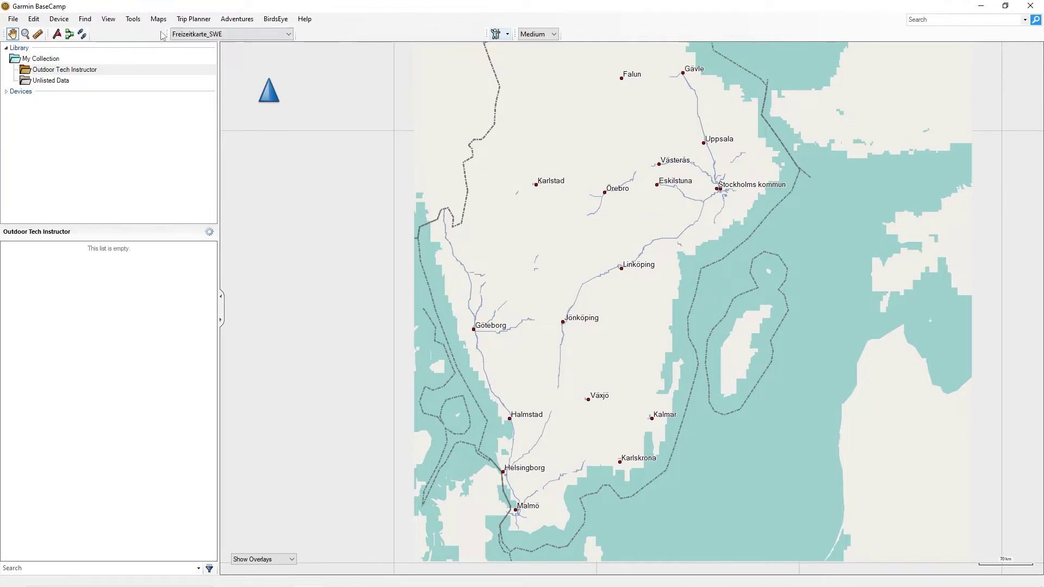
left_click_drag(300, 38, 274, 35)
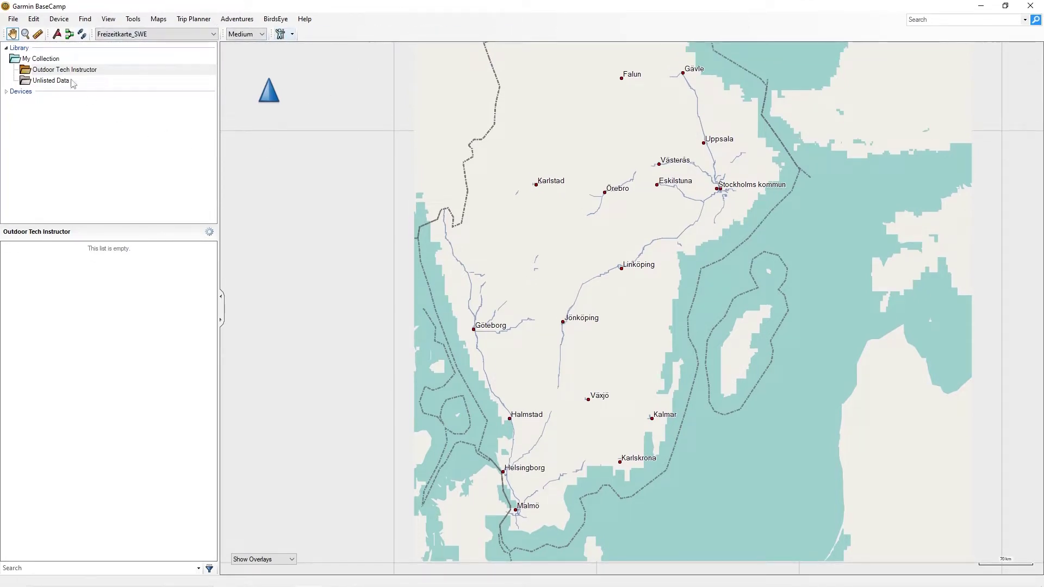
left_click(6, 48)
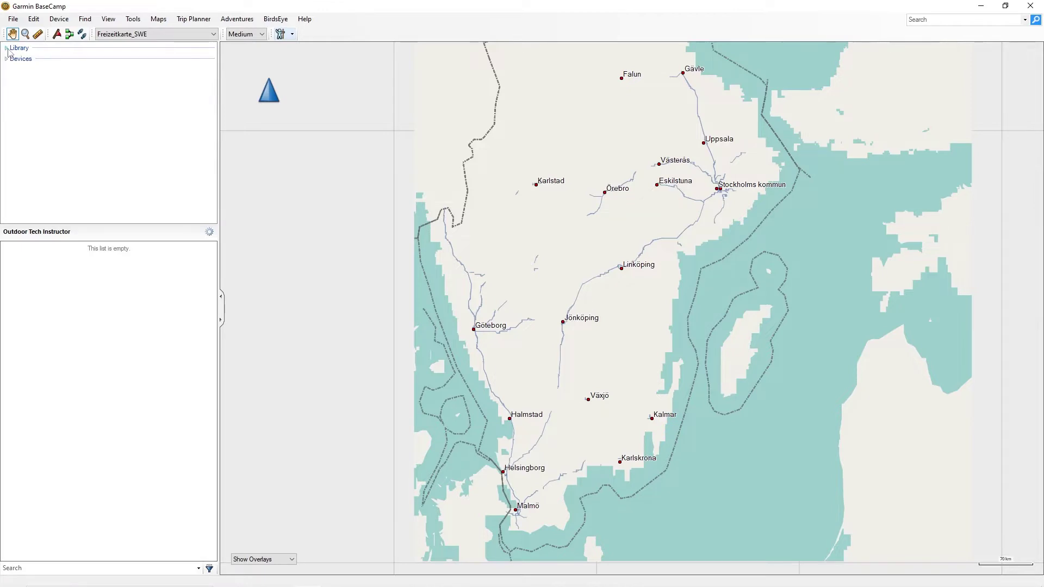
left_click(6, 49)
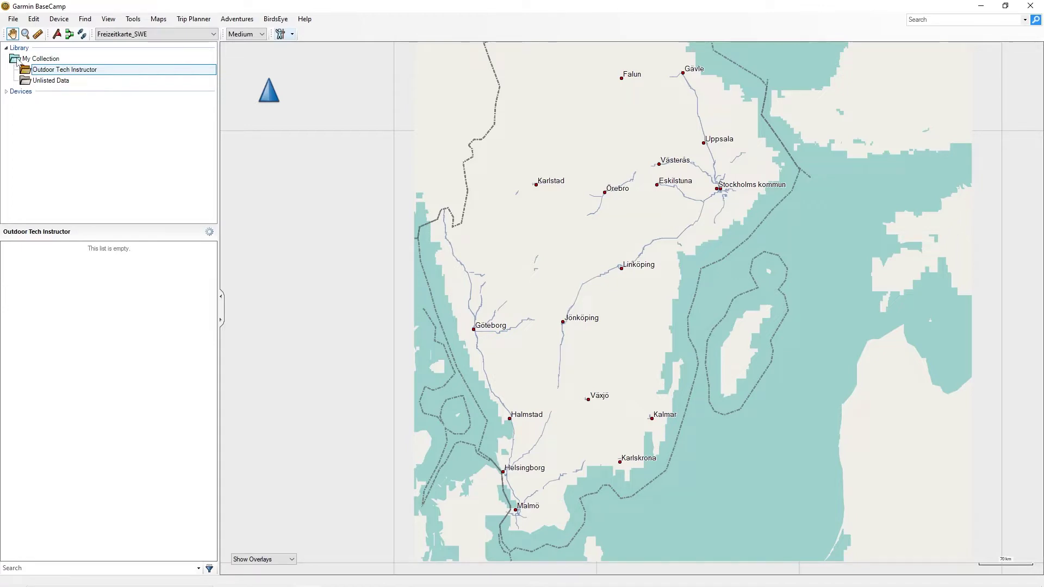
left_click(44, 61)
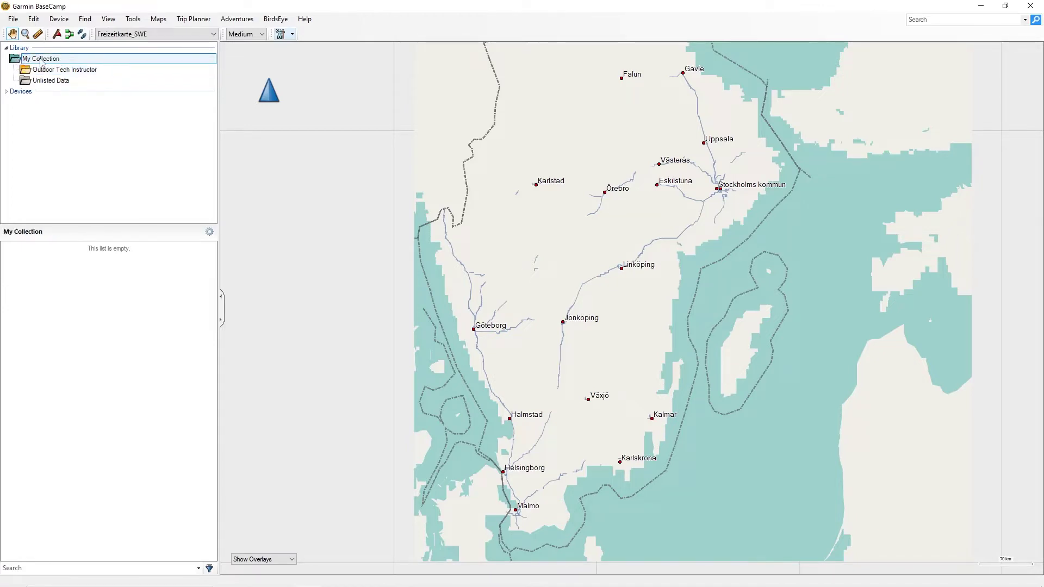
right_click(13, 61)
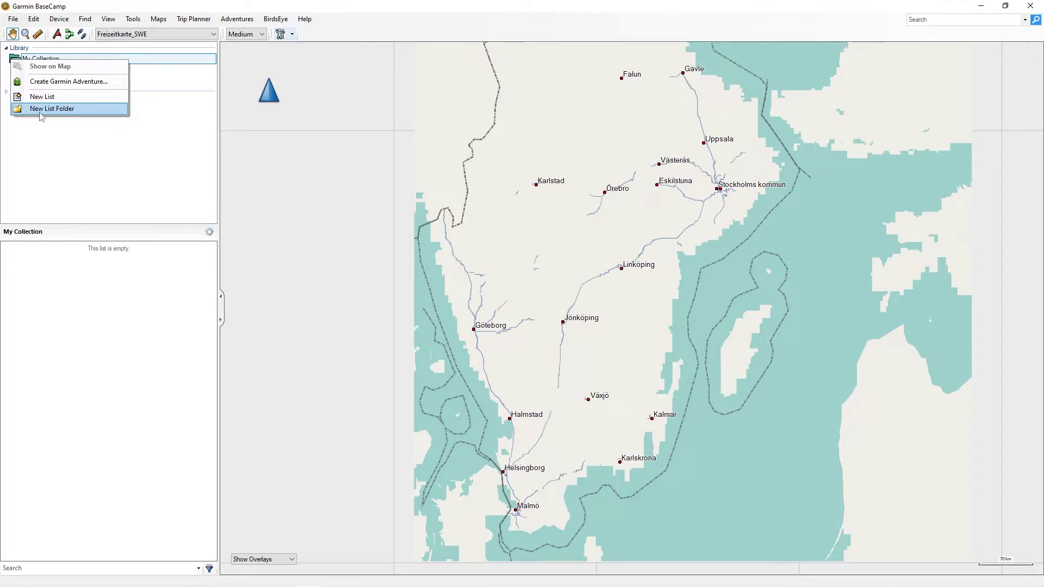
left_click(54, 144)
left_click(62, 72)
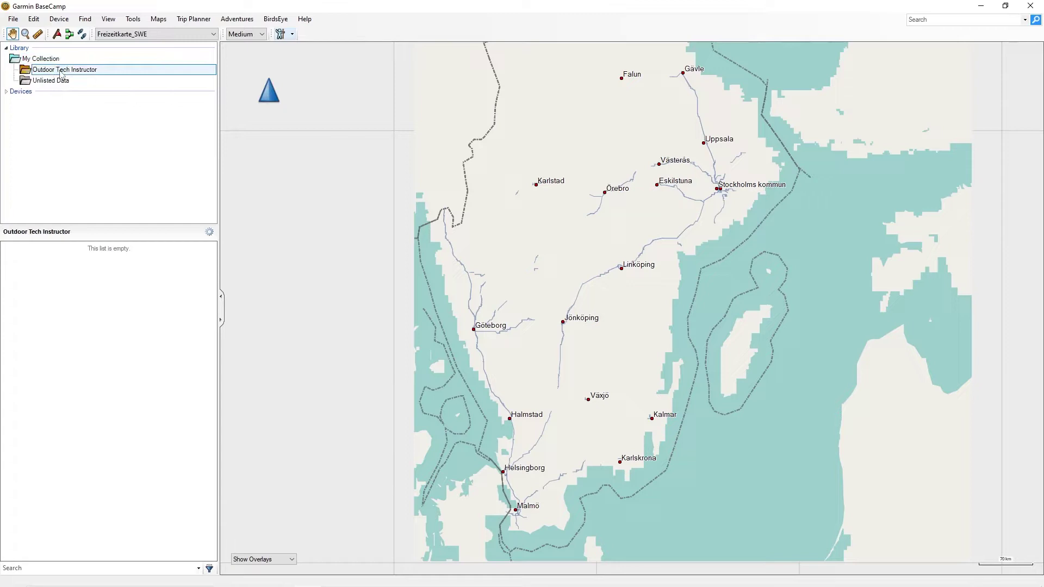
left_click(62, 73)
left_click(103, 66)
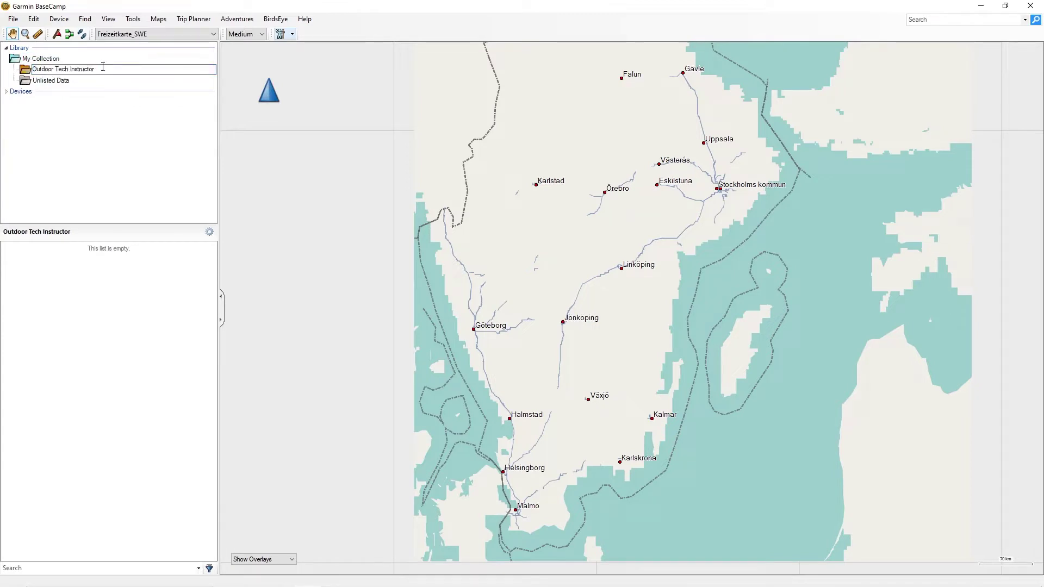
left_click(29, 73)
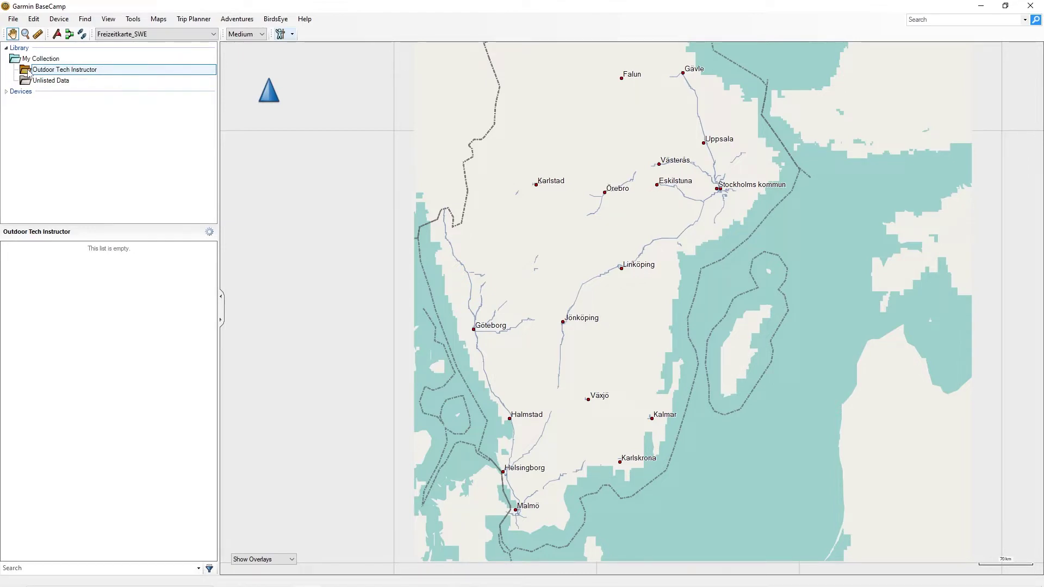
- Add a new list 'Garmin BaseCamp Route planning' to the Outdoor Tech Instructor folder
right_click(29, 72)
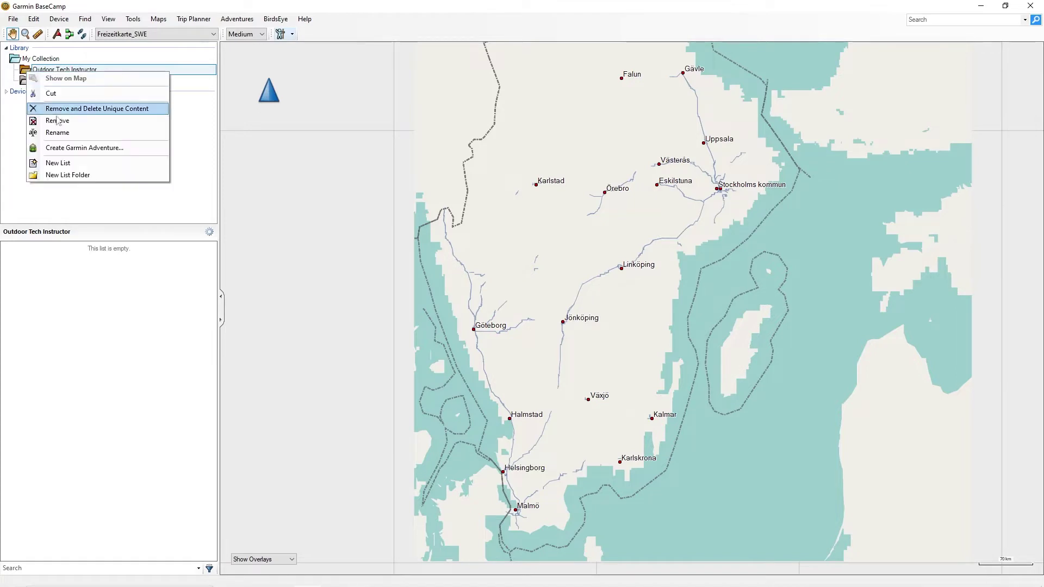
left_click(55, 163)
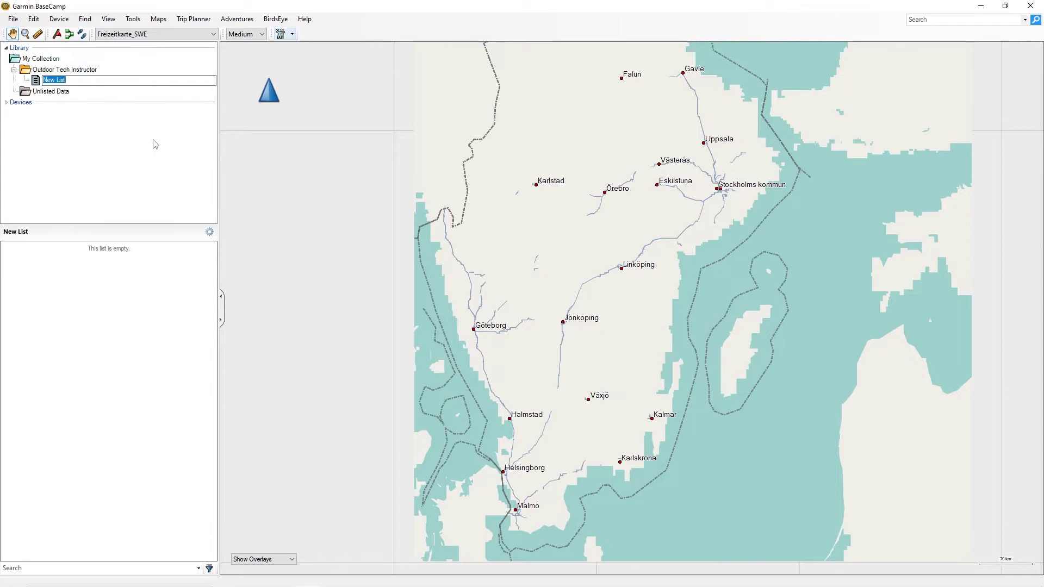
type("Garmin BaseCamp Route planning")
key("Return")
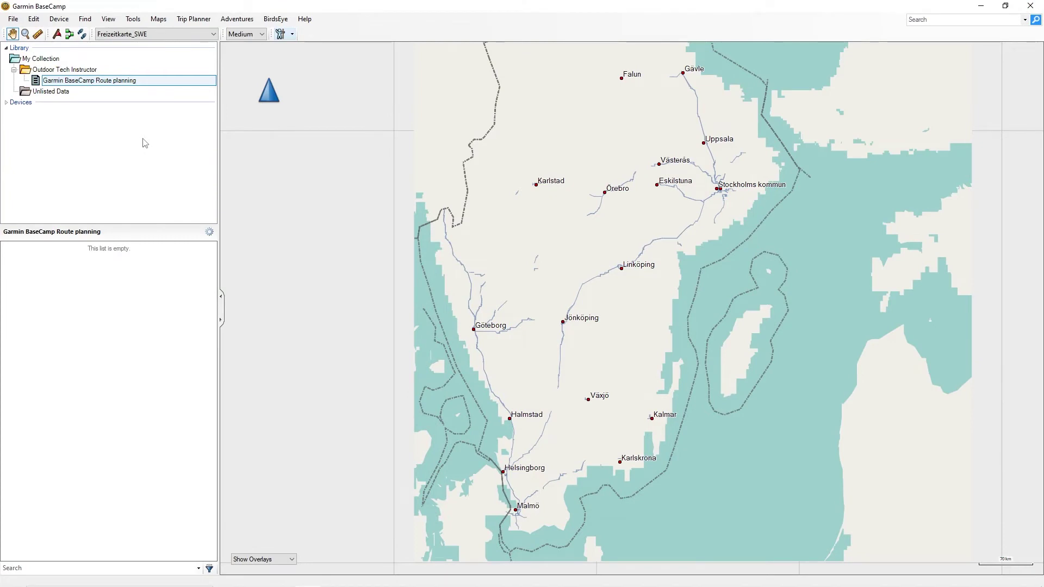
- Start a new route via File > New > Route and bring up the New Route dialog
left_click(11, 20)
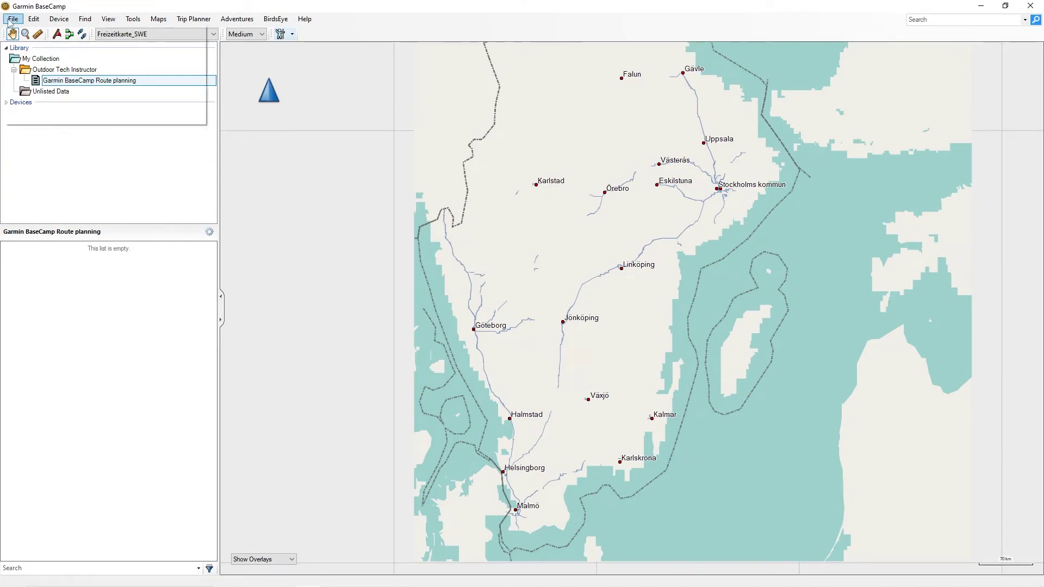
mouse_move(28, 33)
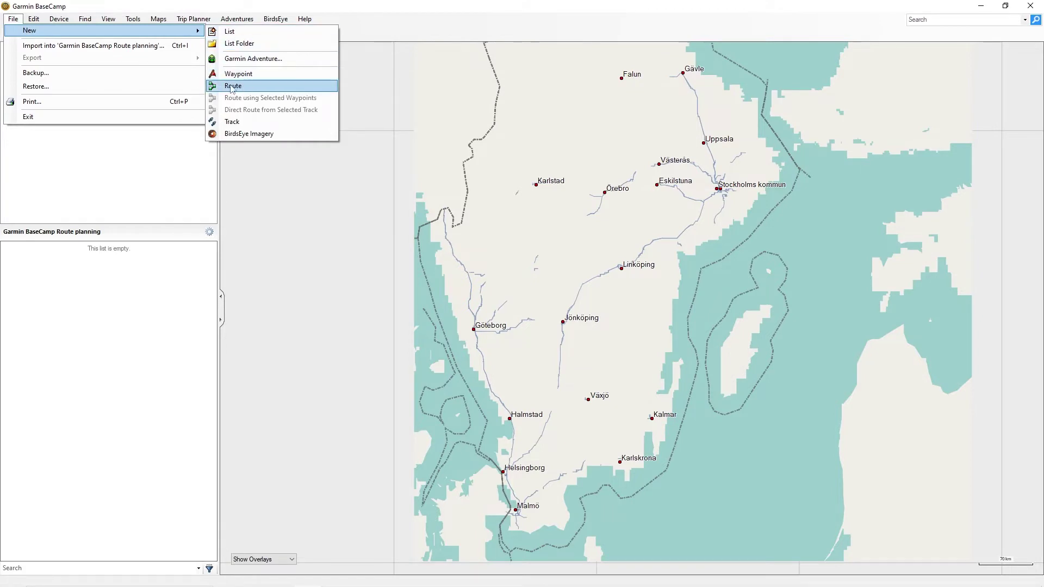
left_click(228, 89)
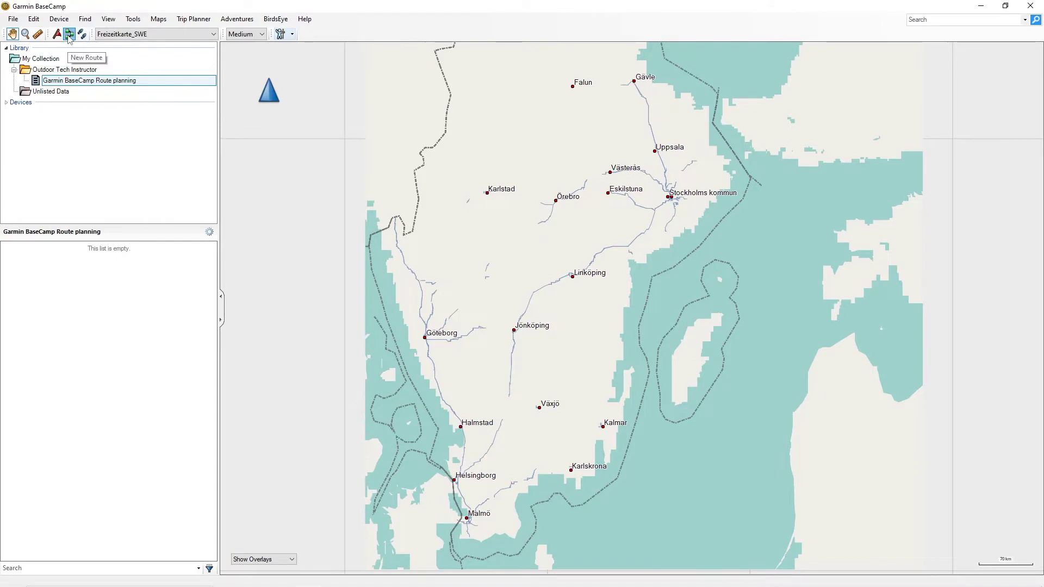
left_click(69, 35)
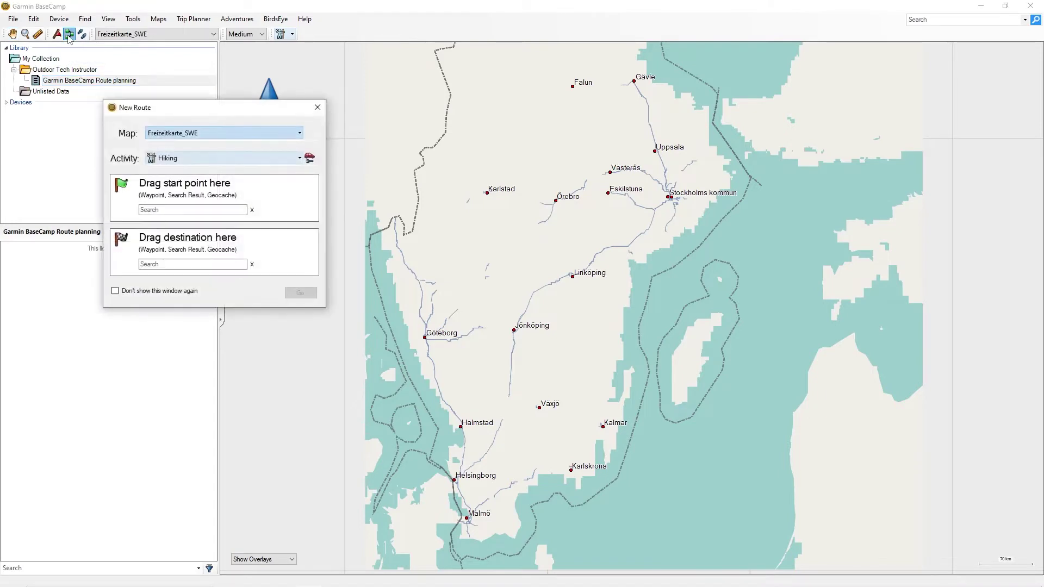
- Set activity to RV, start to Bönhasen (Parken) and destination to Stensö Camping
left_click(300, 159)
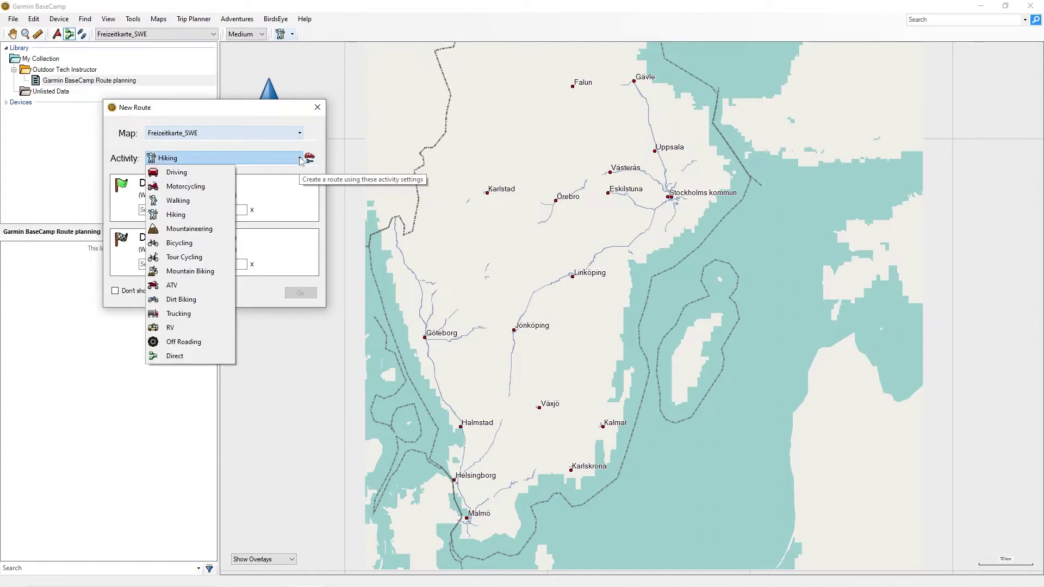
left_click(170, 329)
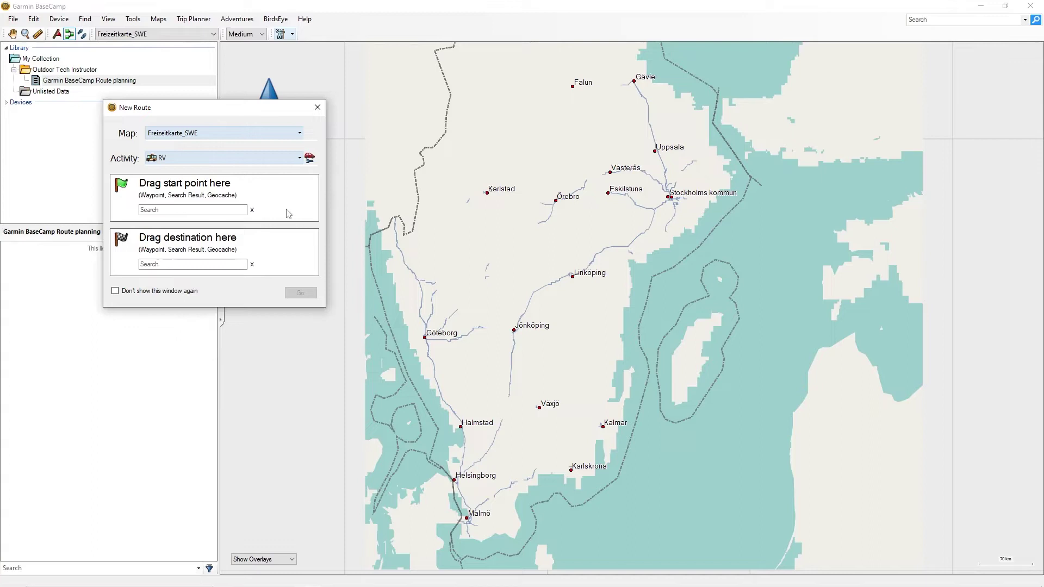
left_click(212, 211)
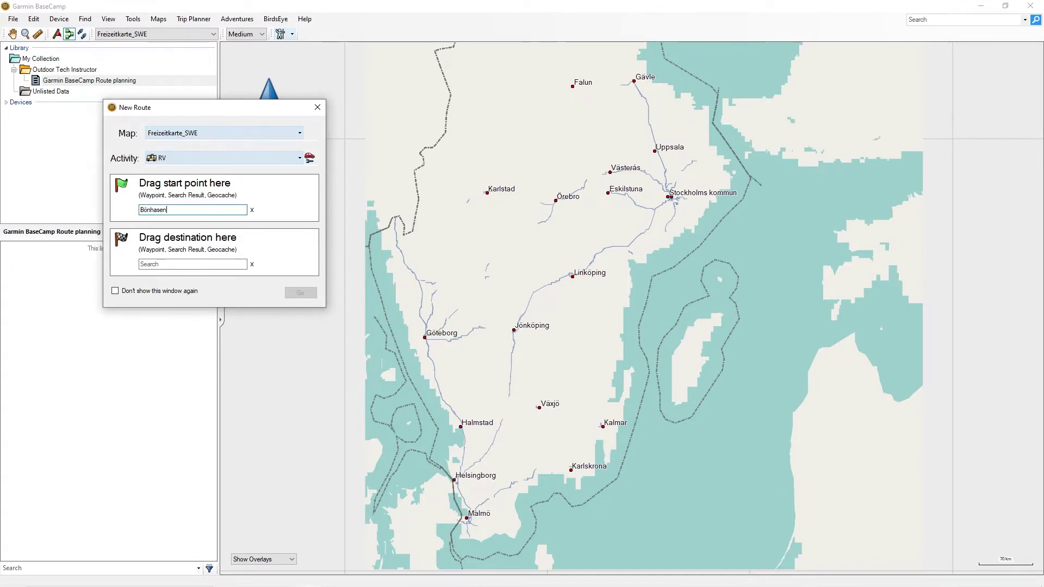
type("Bönhasen")
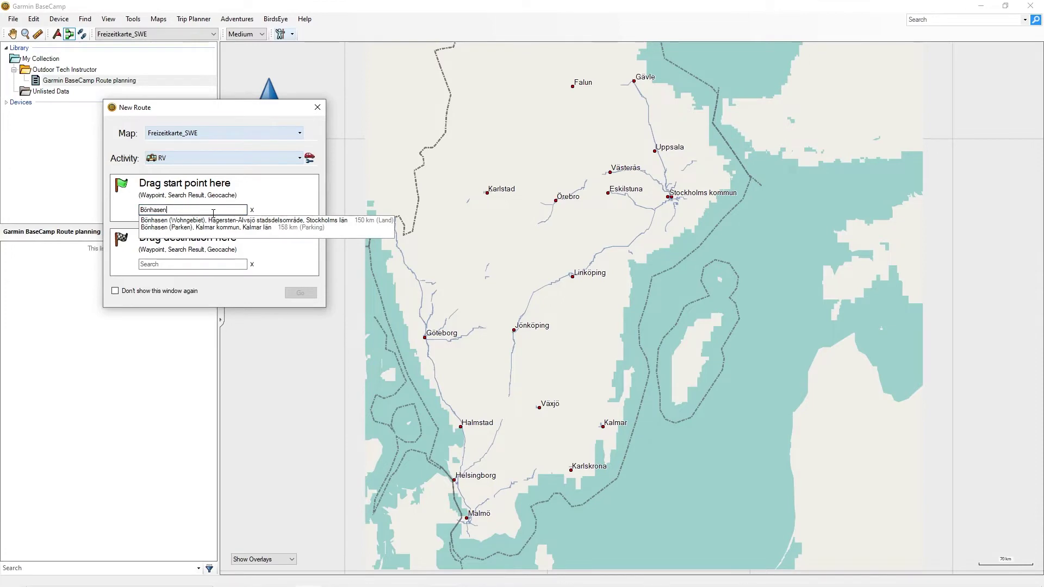
left_click(191, 227)
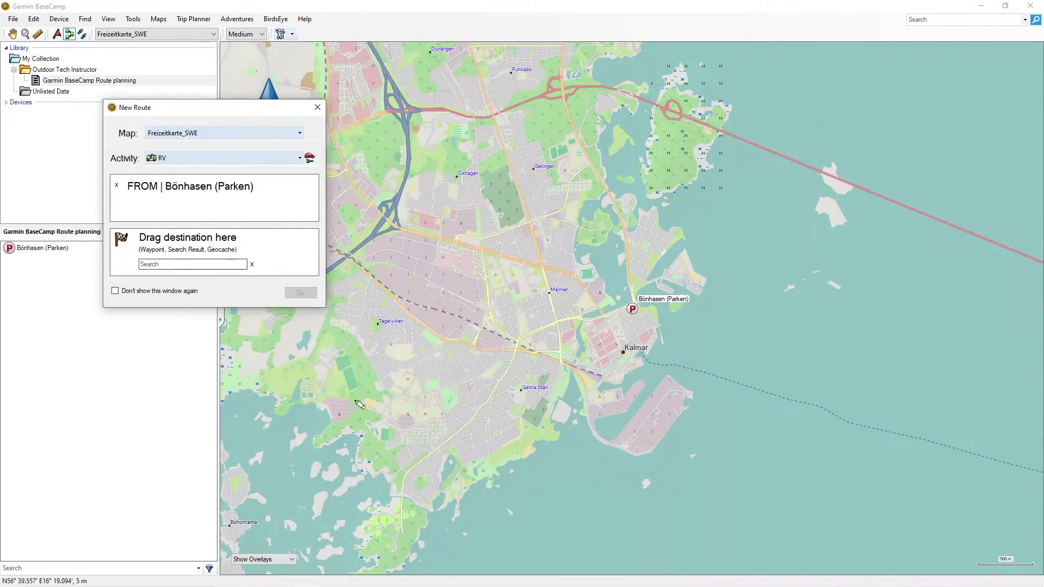
left_click(177, 263)
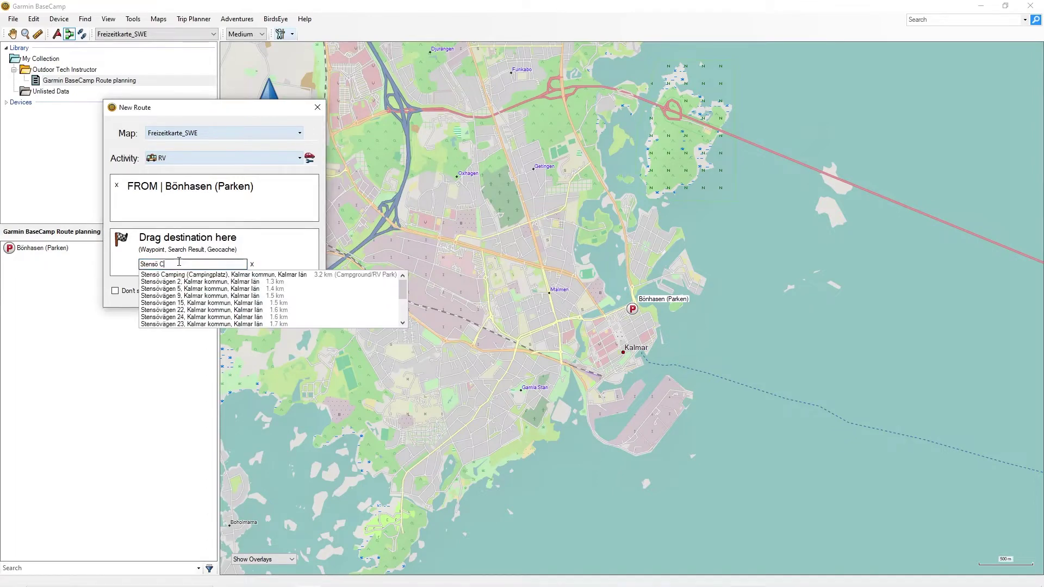
left_click(183, 275)
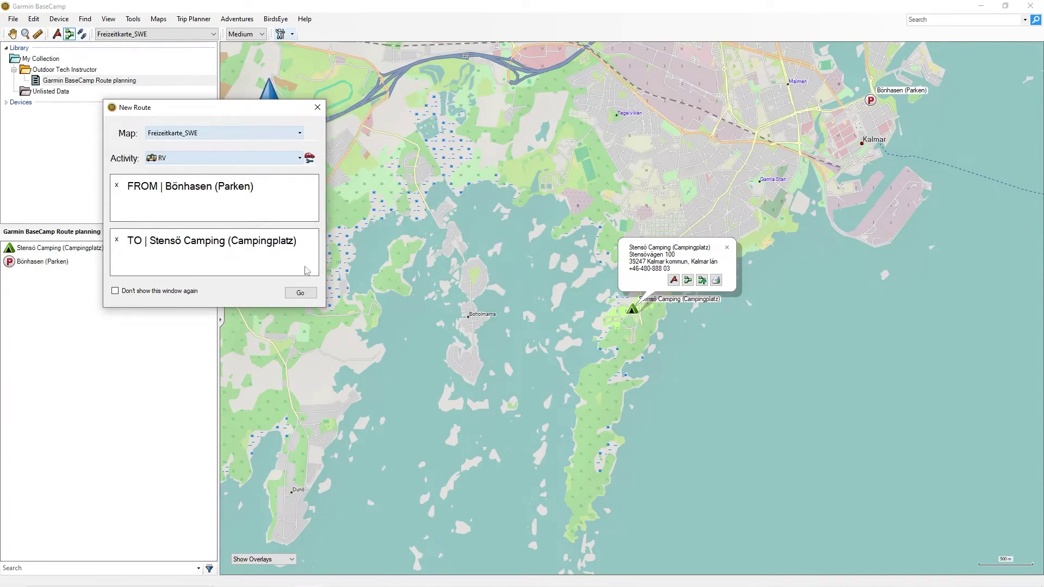
- Calculate the route and rename it 'Tour to Camping site'
left_click(300, 294)
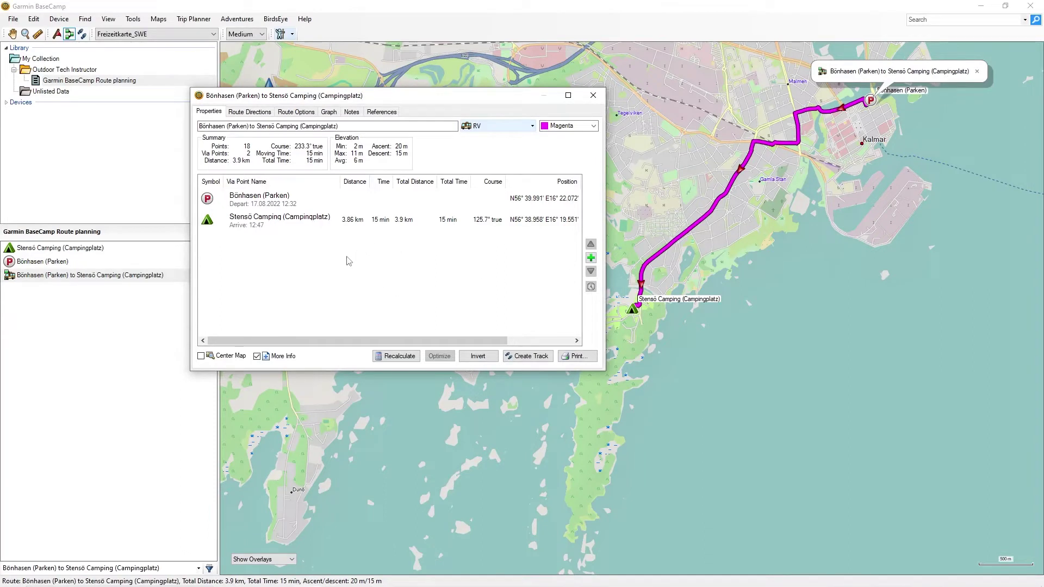
left_click(339, 126)
left_click(338, 126)
key("shift+Home")
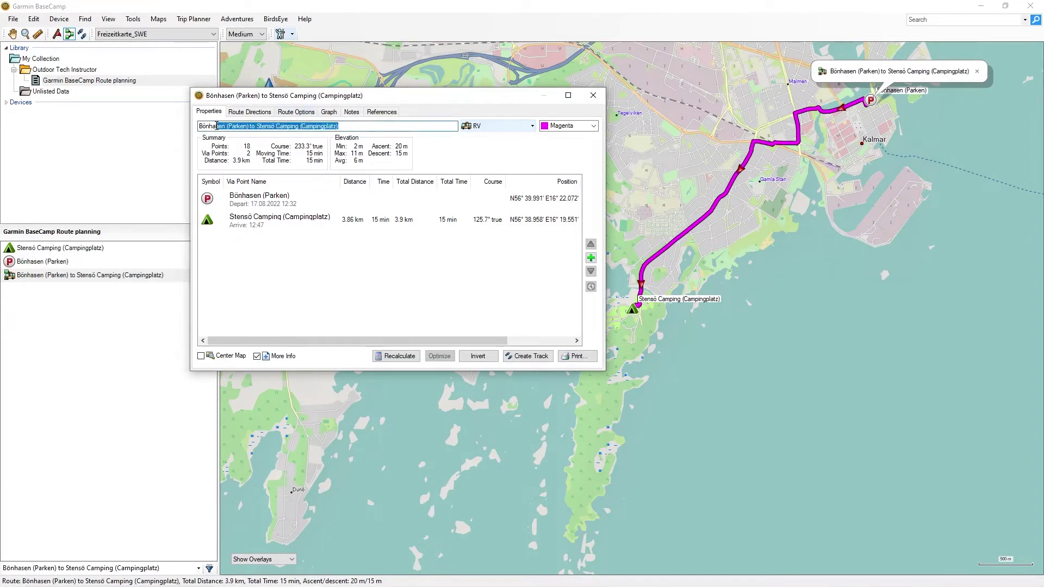
type("Tour to Ca")
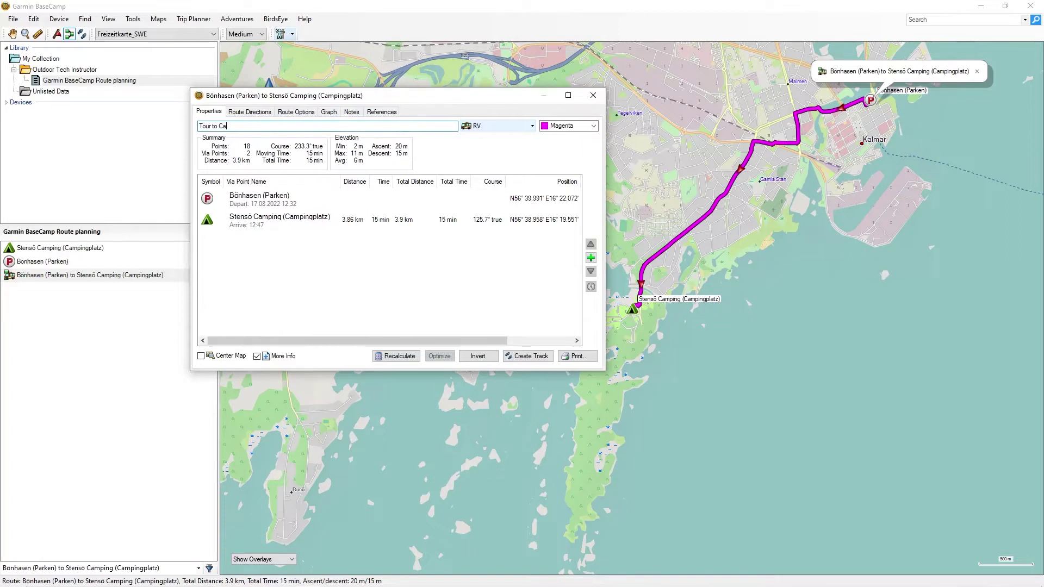
type("mping site")
key("Return")
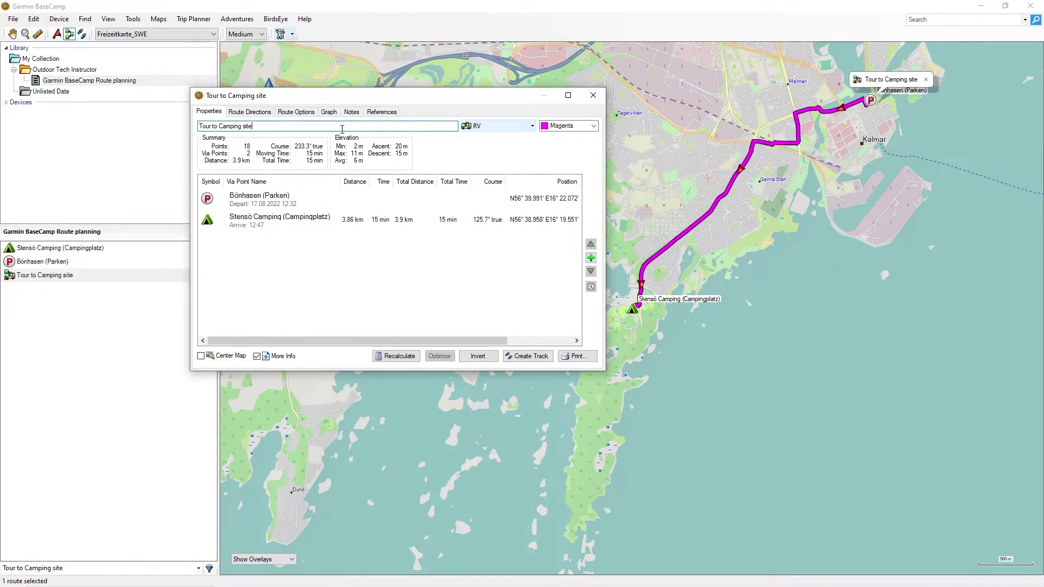
- Make the route line Dark Green and toggle the extra route information
left_click(571, 125)
left_click(562, 153)
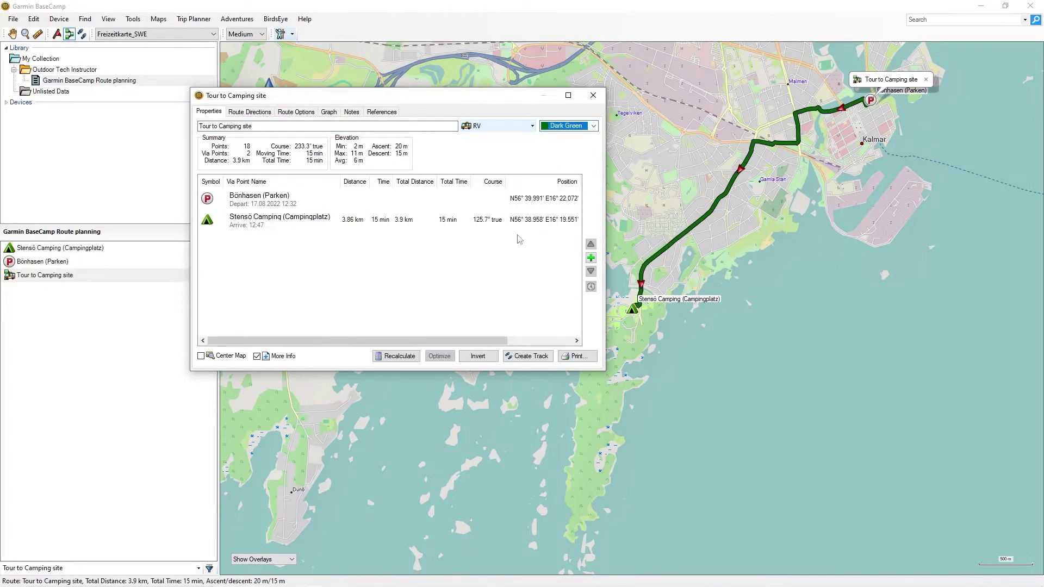
left_click(259, 357)
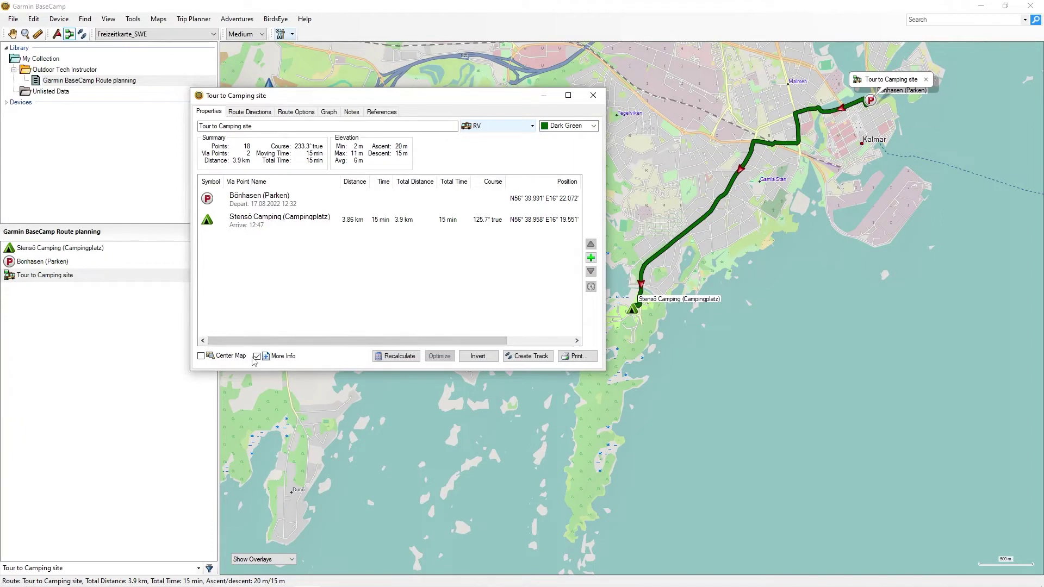
- Invert the route and back, then review its directions, routing options and elevation profile
left_click(478, 356)
left_click(479, 357)
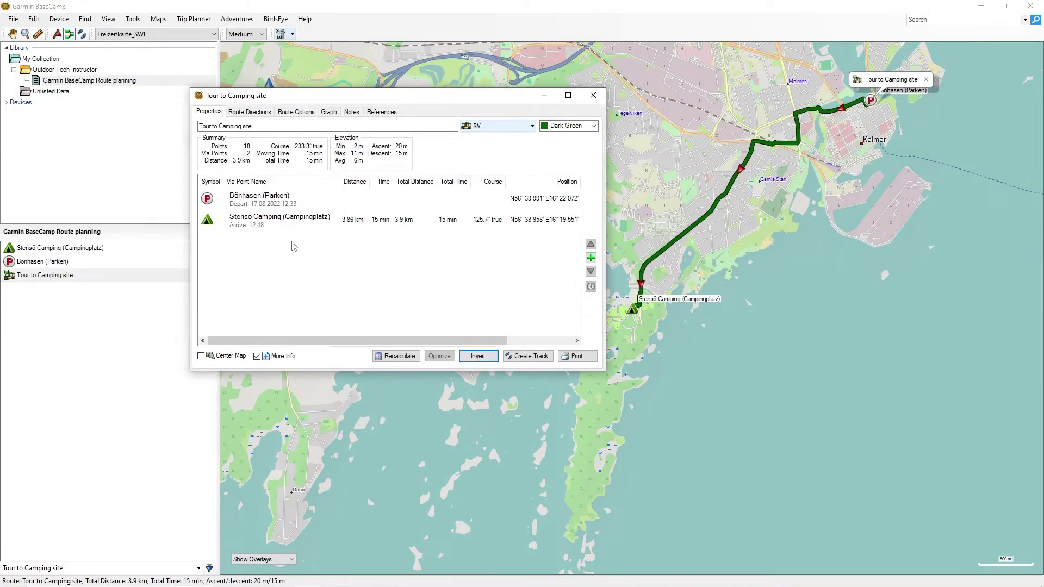
left_click(249, 111)
scroll(279, 281, "down", 5)
scroll(294, 267, "up", 5)
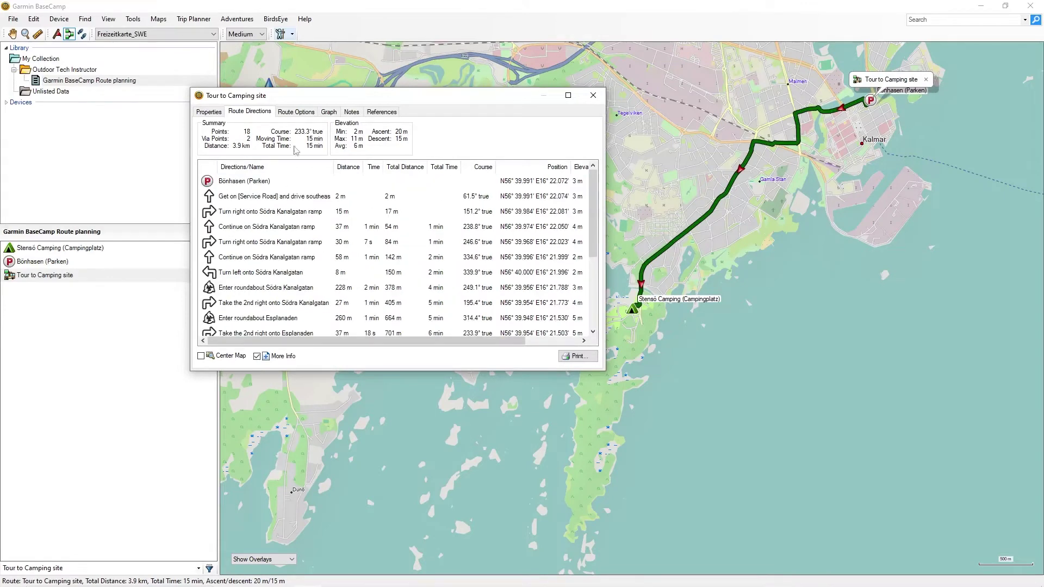
left_click(297, 112)
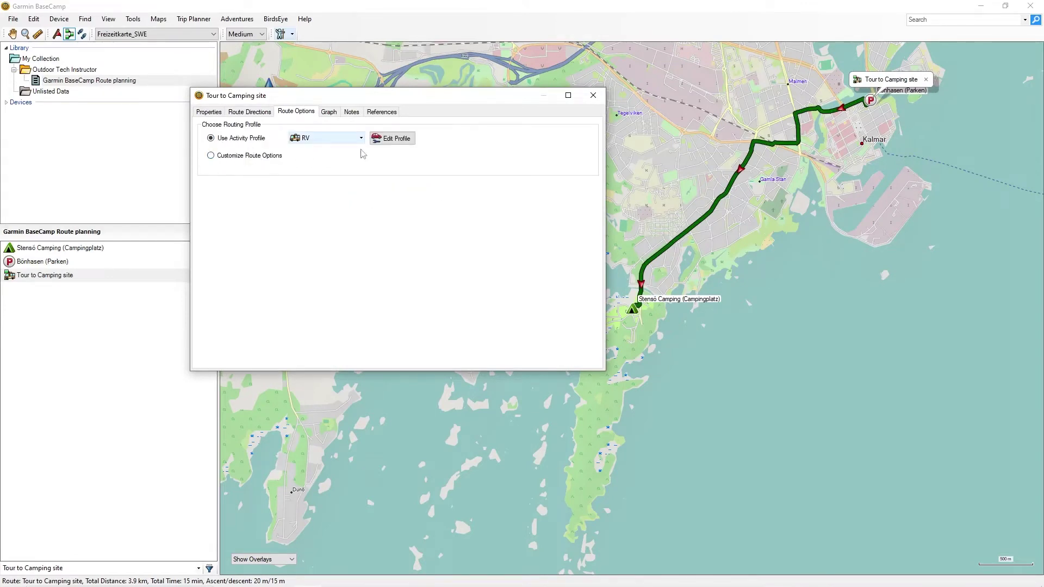
left_click(332, 113)
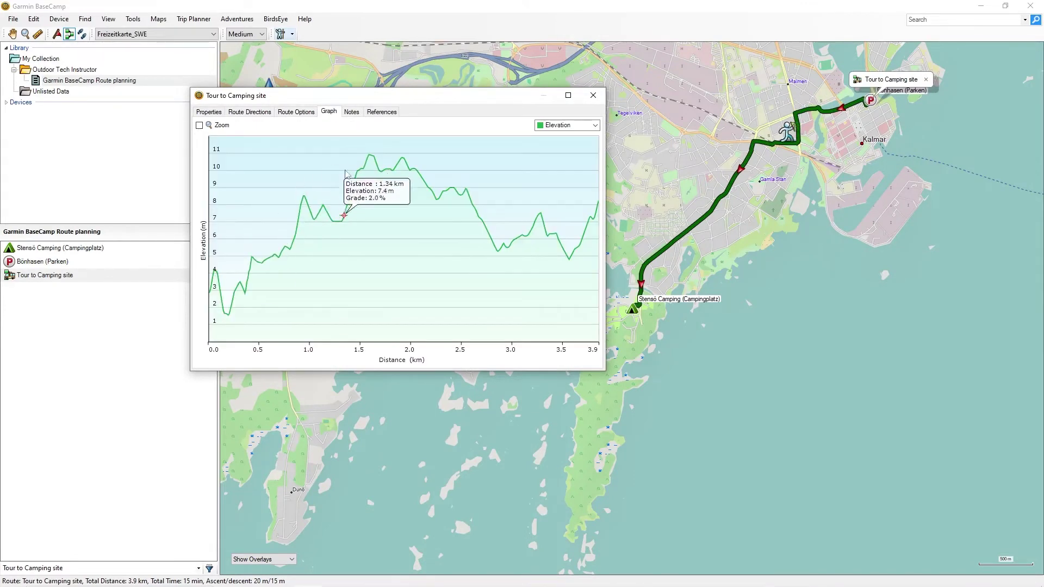
- Add the note 'Some notes' to the route and check its list references
left_click(352, 112)
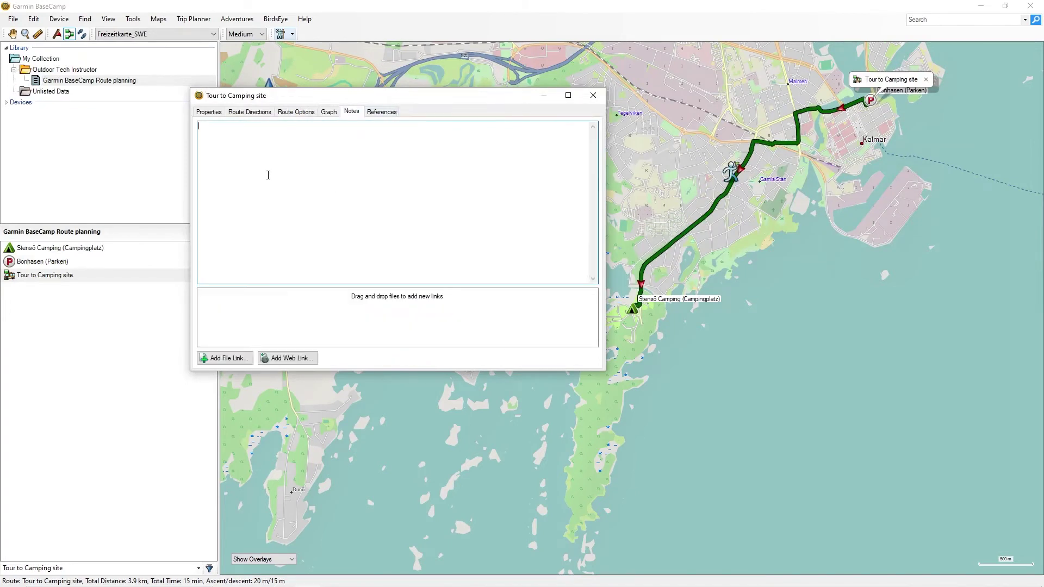
type("Some notes")
left_click(379, 112)
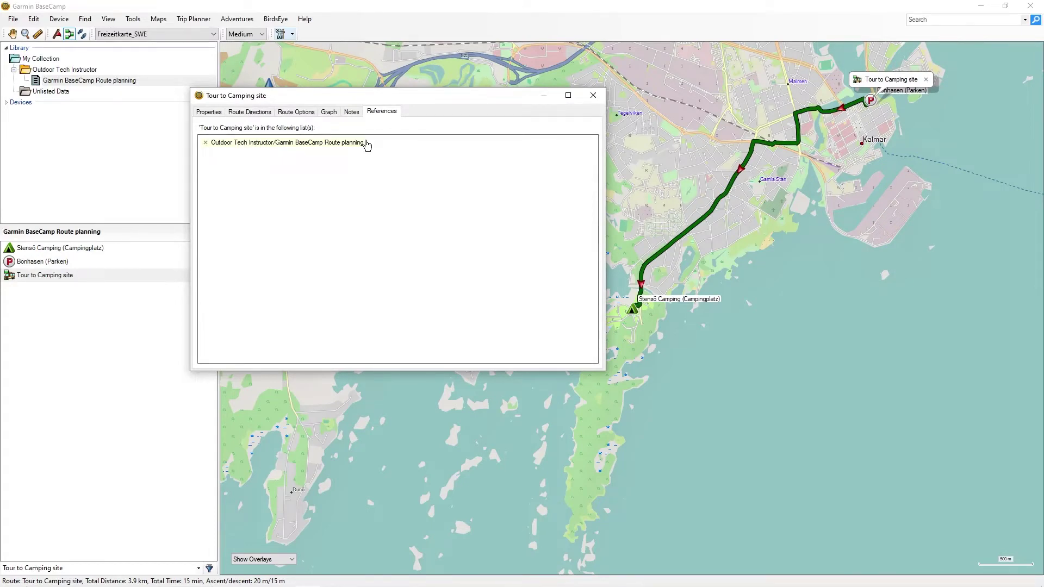
- Close the Tour to Camping site details window and pan the map to frame the whole route
left_click(594, 95)
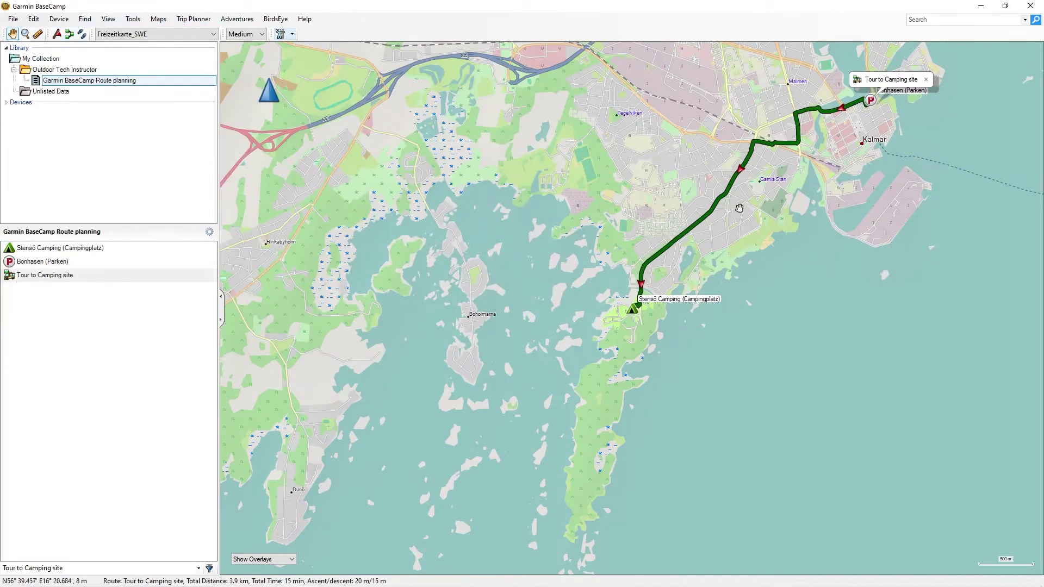
double_click(717, 202)
left_click(593, 95)
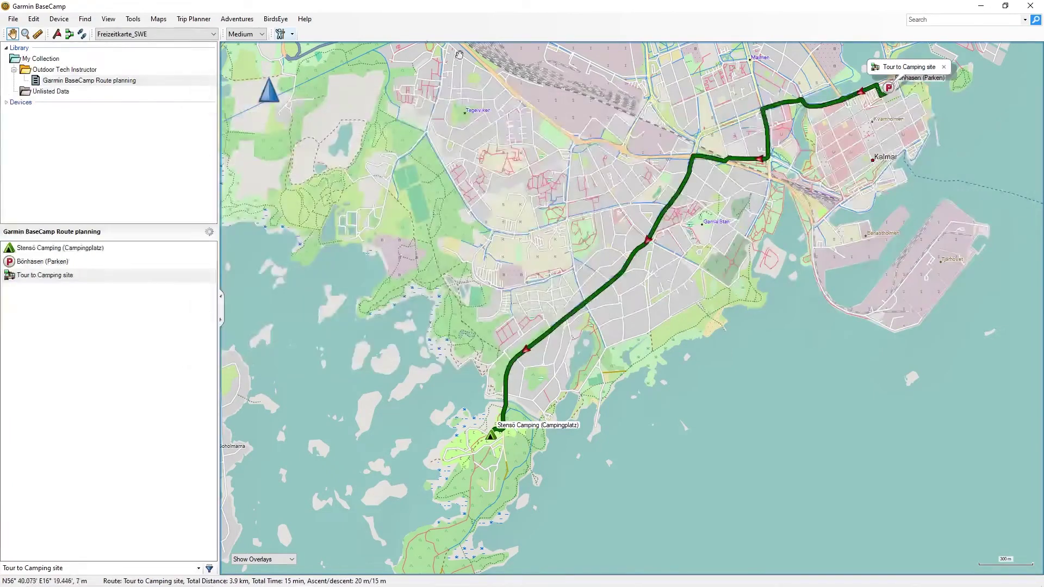
double_click(33, 275)
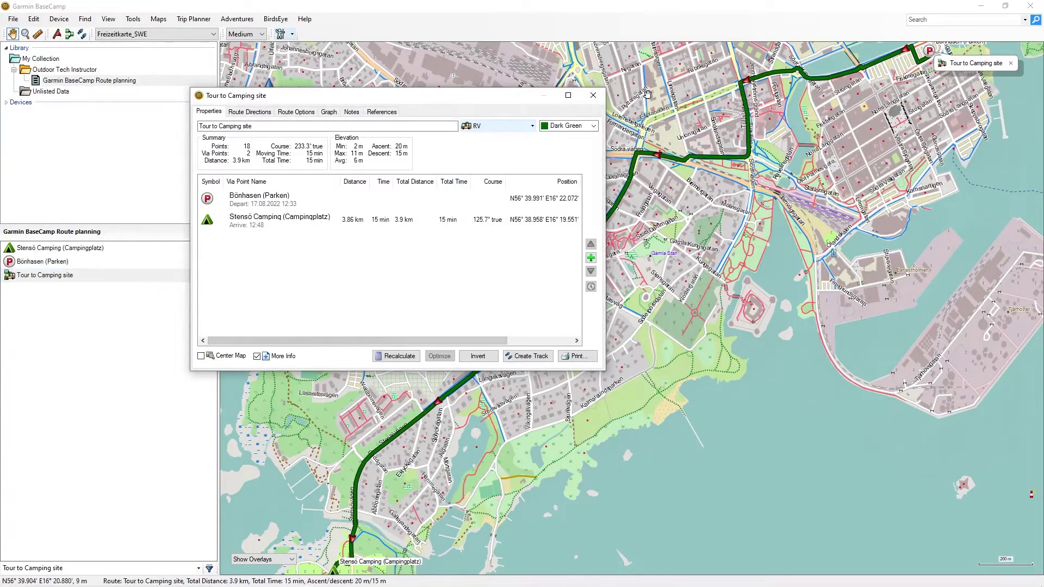
left_click(596, 99)
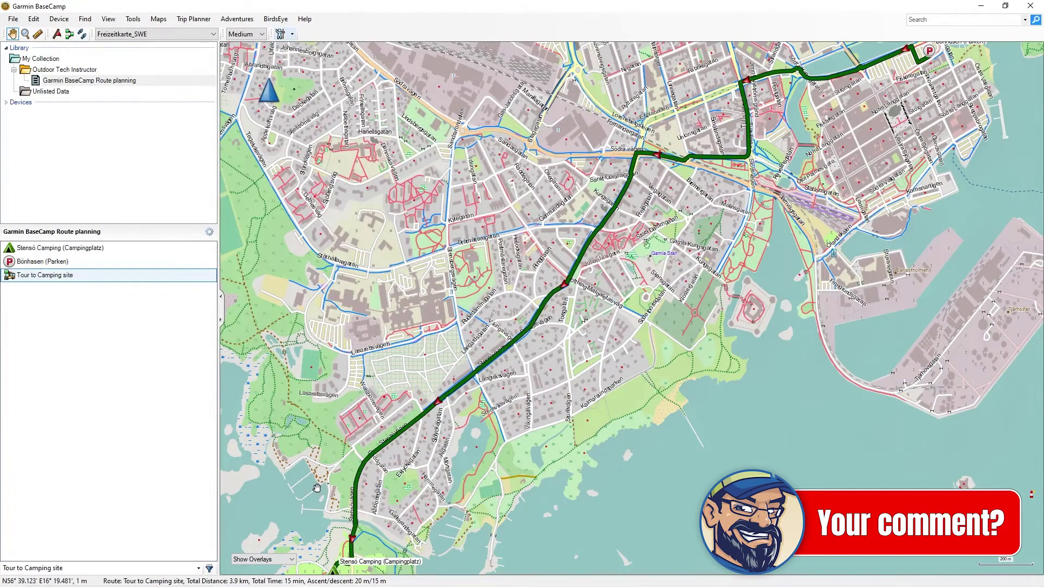
left_click_drag(533, 518, 512, 443)
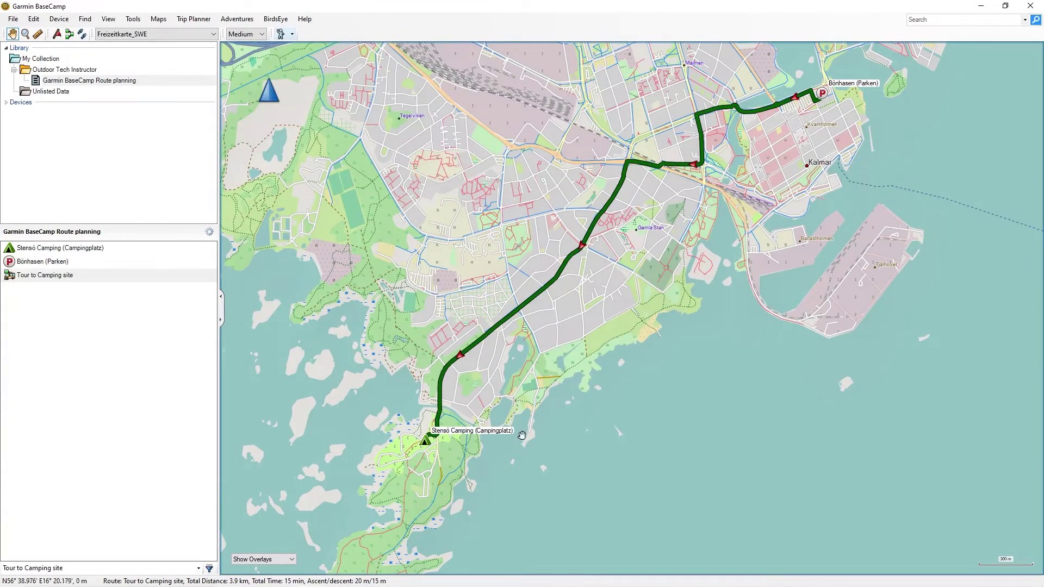
- Zoom the map in on Stensö Camping and start a new Walking route on Freizeitkarte_SWE
left_click_drag(501, 447, 512, 317)
scroll(469, 329, "up", 4)
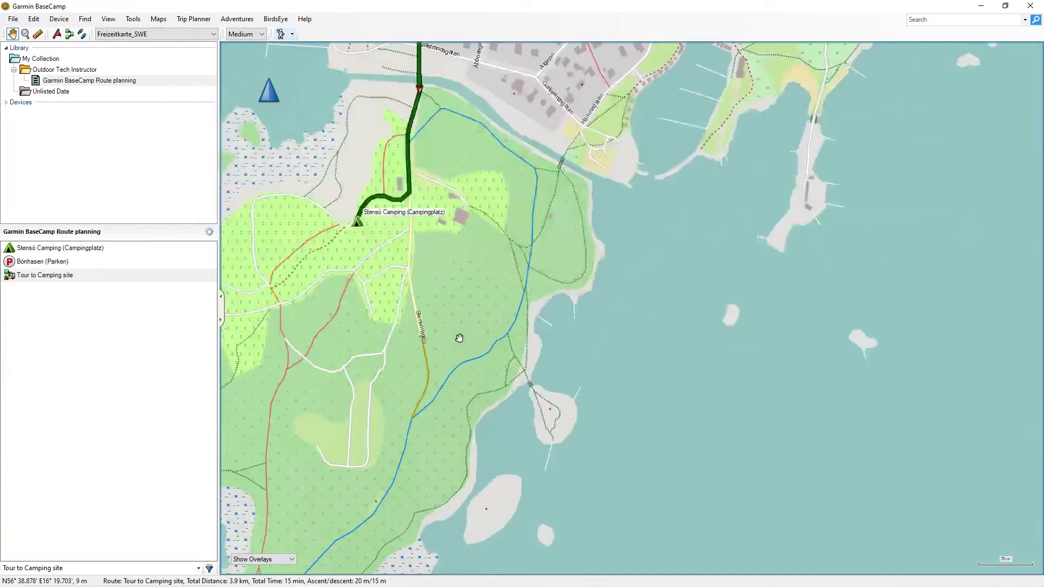
left_click_drag(416, 293, 417, 355)
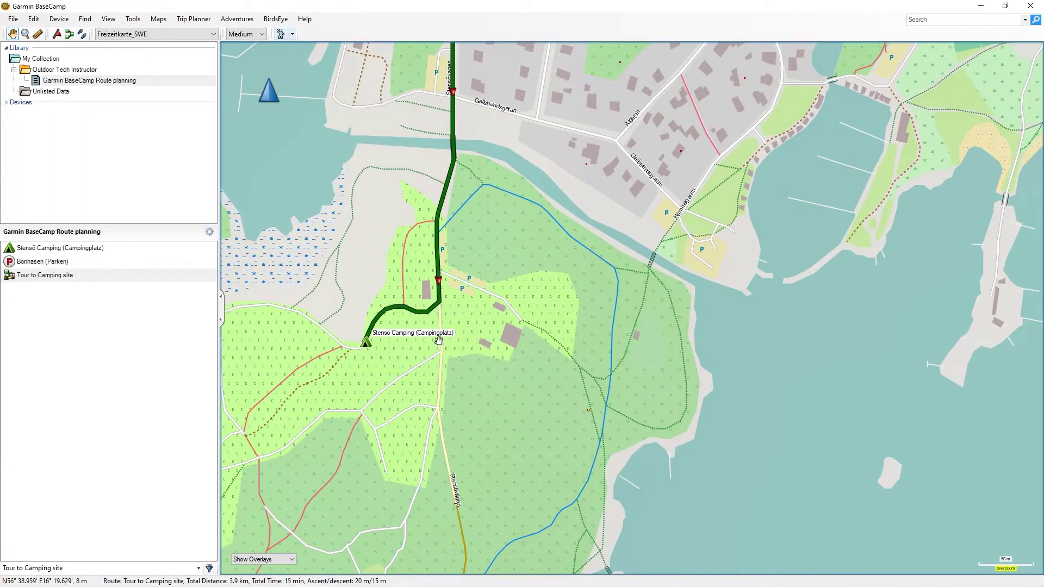
left_click(69, 34)
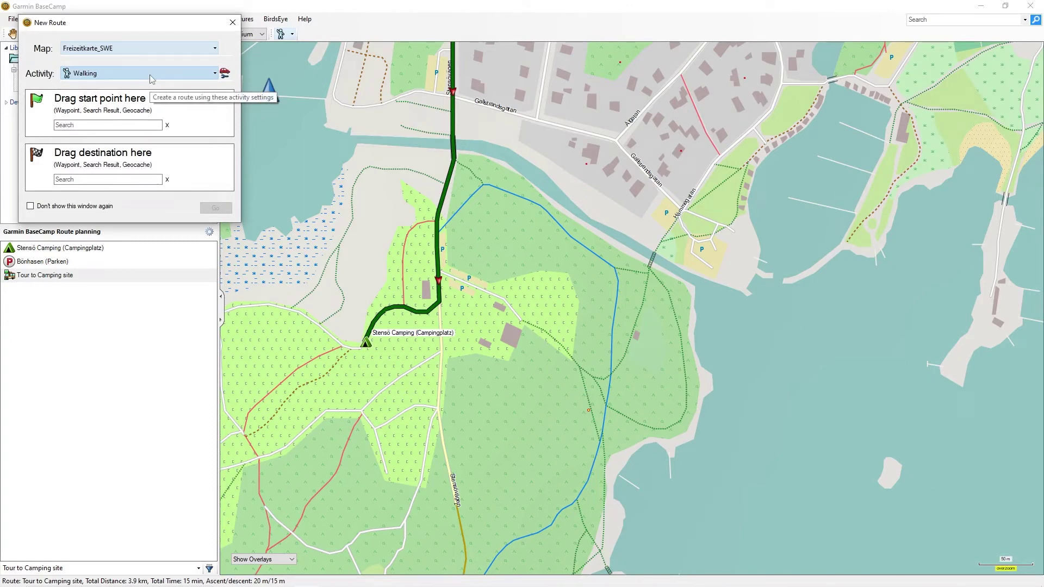
- Dismiss the New Route dialog and select Walking as the activity profile
left_click(232, 23)
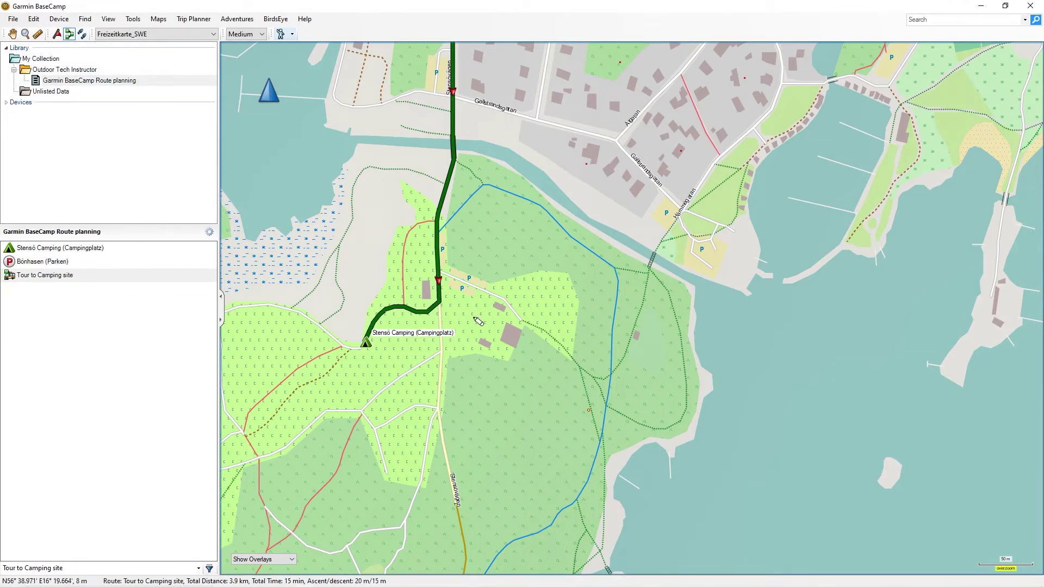
left_click(283, 35)
left_click(306, 77)
- Start the new route at Stensö Camping and pan the map east toward Kalmar Castle
left_click(367, 343)
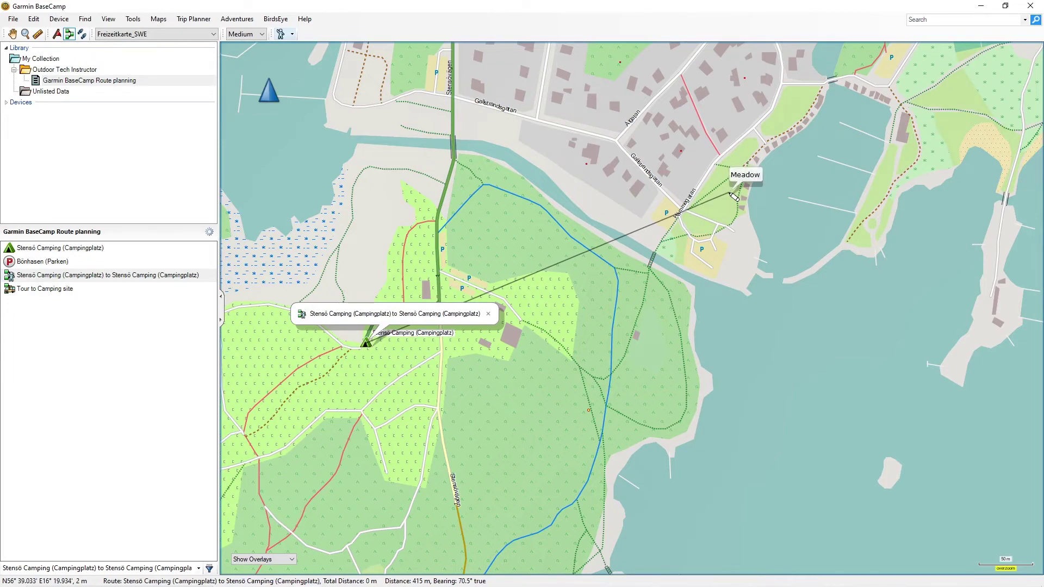
key("Right")
key("Up")
key("Right")
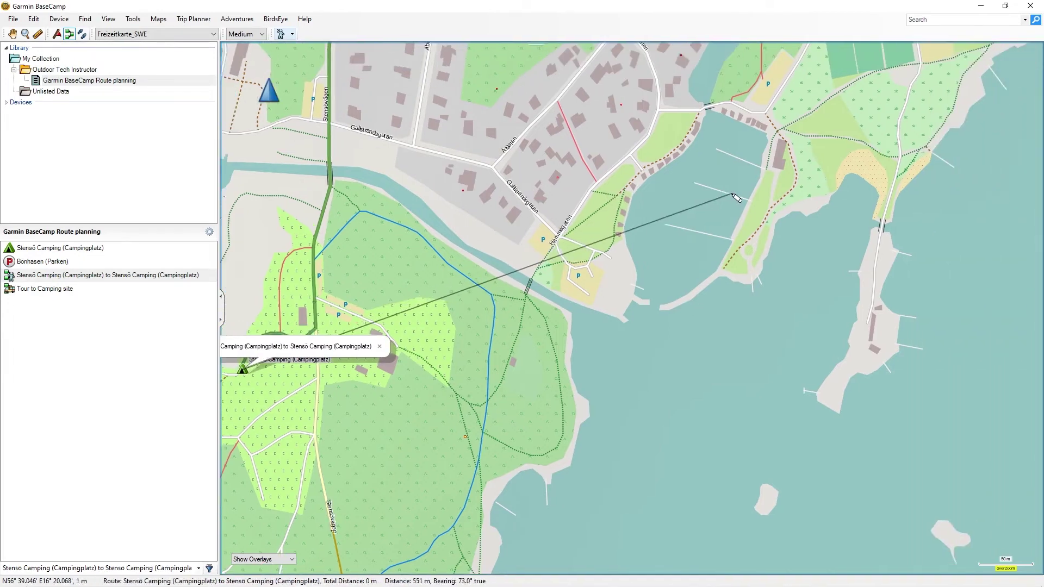
scroll(735, 198, "down", 3)
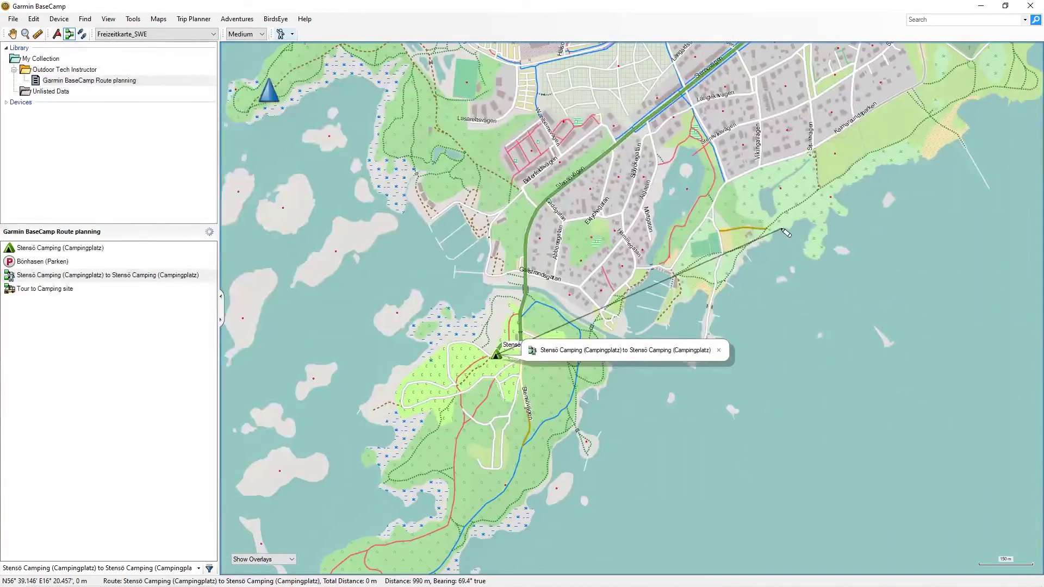
key("Right")
key("Up")
key("Up")
key("Up")
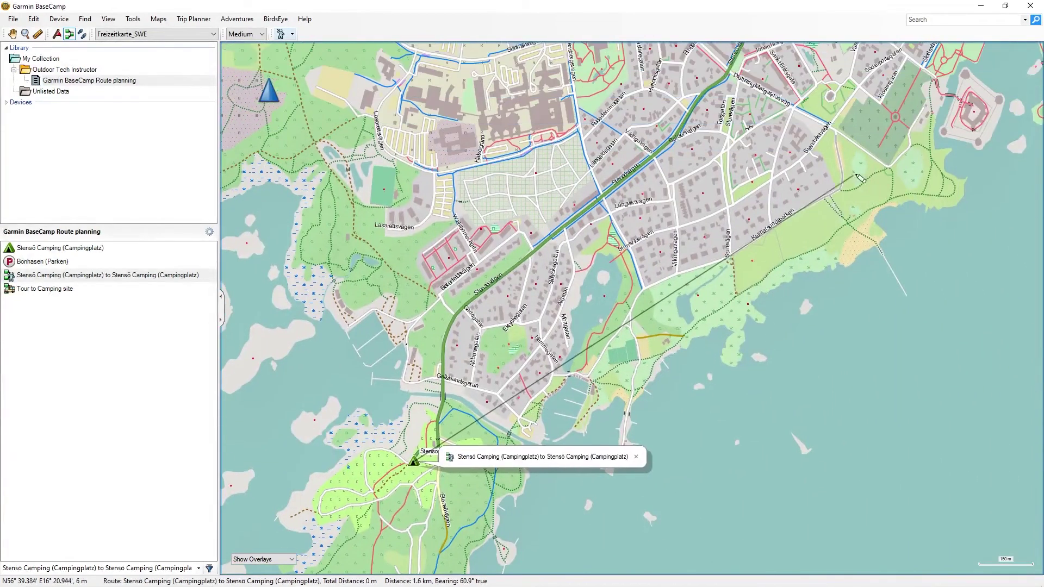
scroll(952, 112, "up", 4)
key("Right")
key("Right")
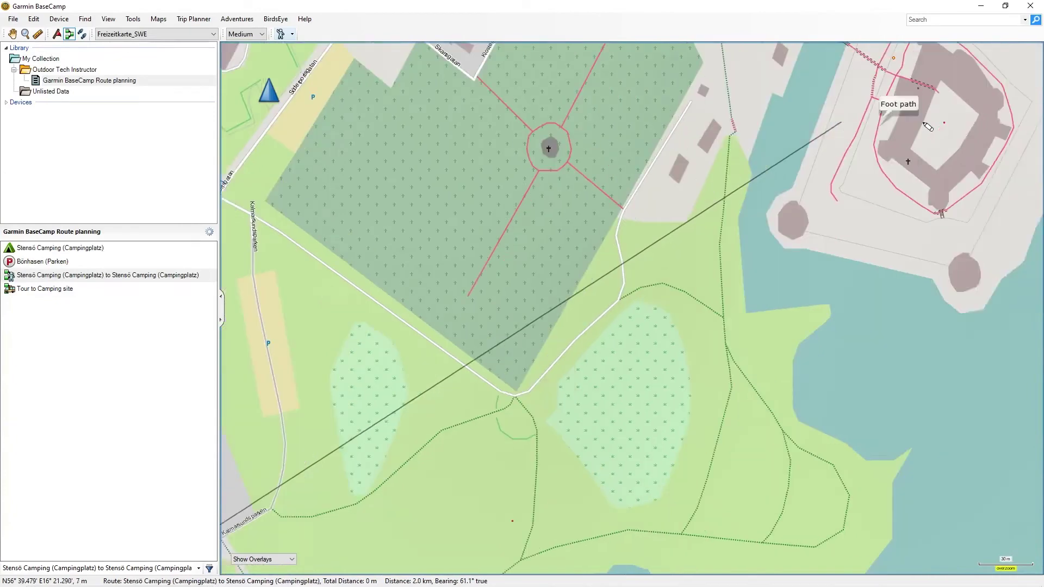
key("Right")
key("Right")
key("Right")
key("Right")
key("Right")
key("Up")
key("Up")
key("Up")
key("Up")
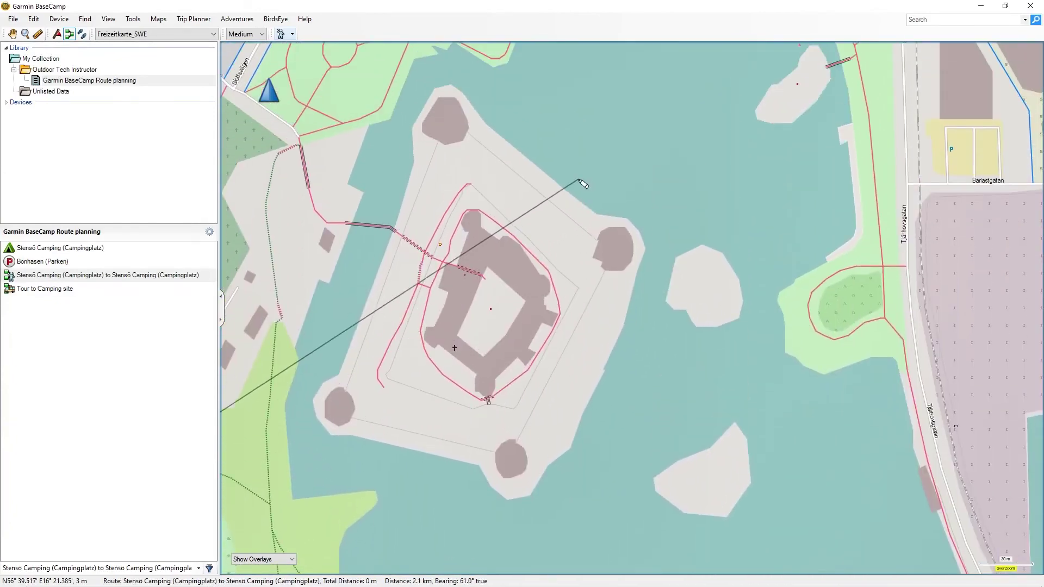
key("Up")
key("Left")
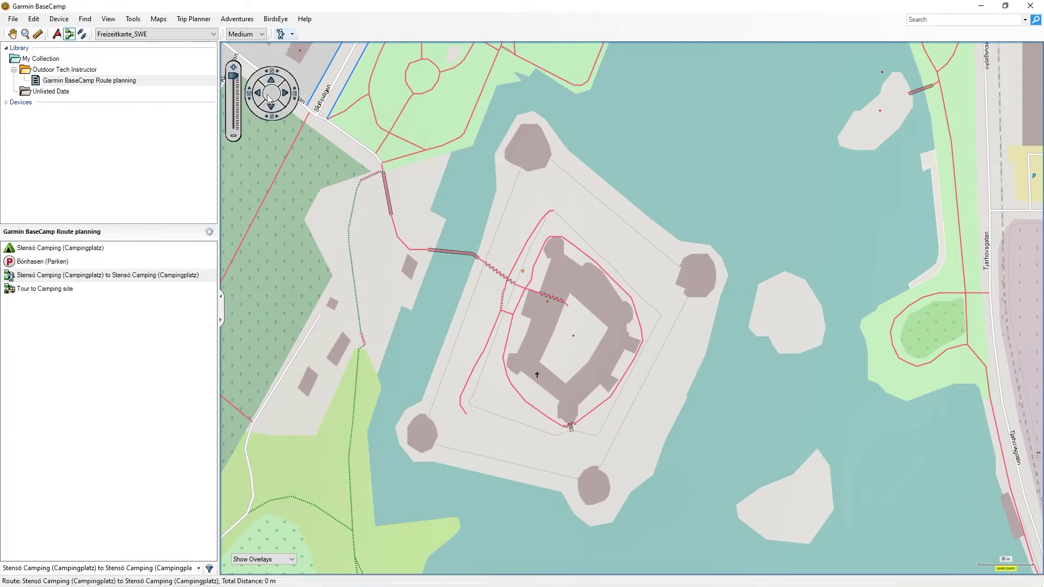
- Shift the view east and west with the map's pan arrows around Kalmar Castle
left_click(285, 93)
left_click(285, 93)
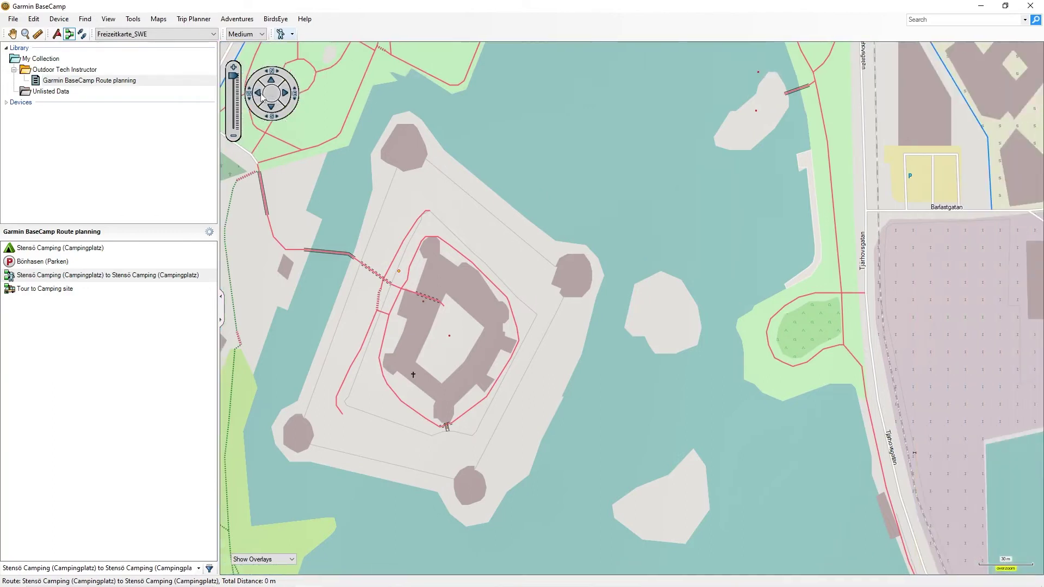
left_click(258, 93)
left_click(258, 93)
left_click(287, 93)
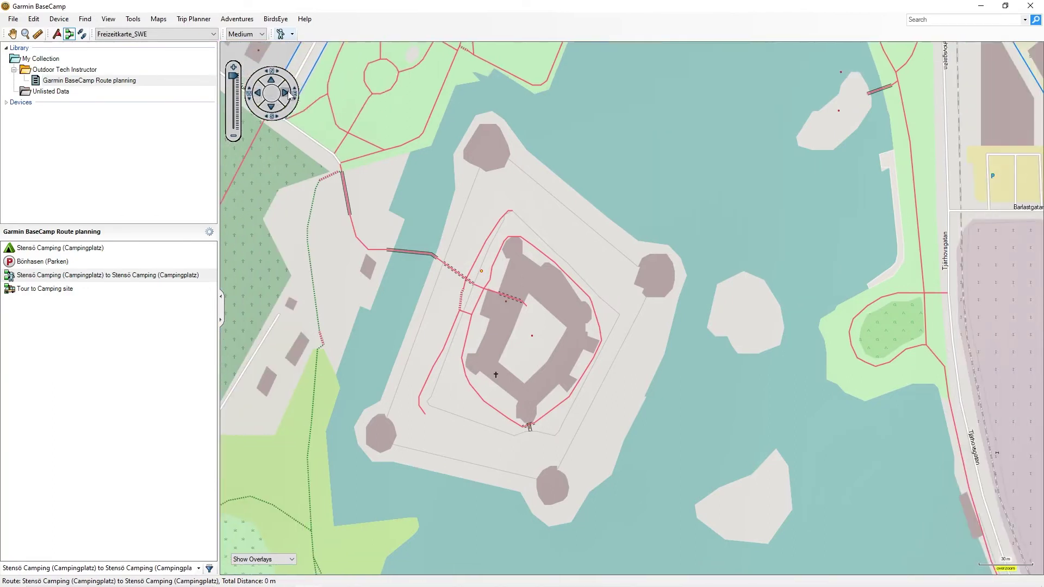
- End the route on the path beside Kalmar Castle, giving 2.3 km
left_click(342, 173)
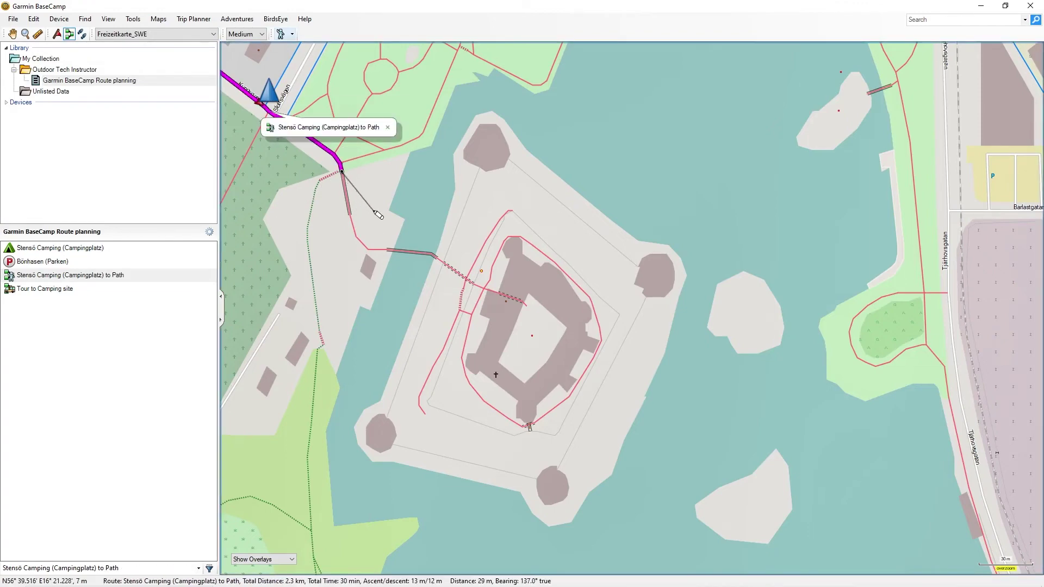
scroll(375, 214, "down", 3)
scroll(516, 217, "up", 2)
scroll(517, 217, "down", 2)
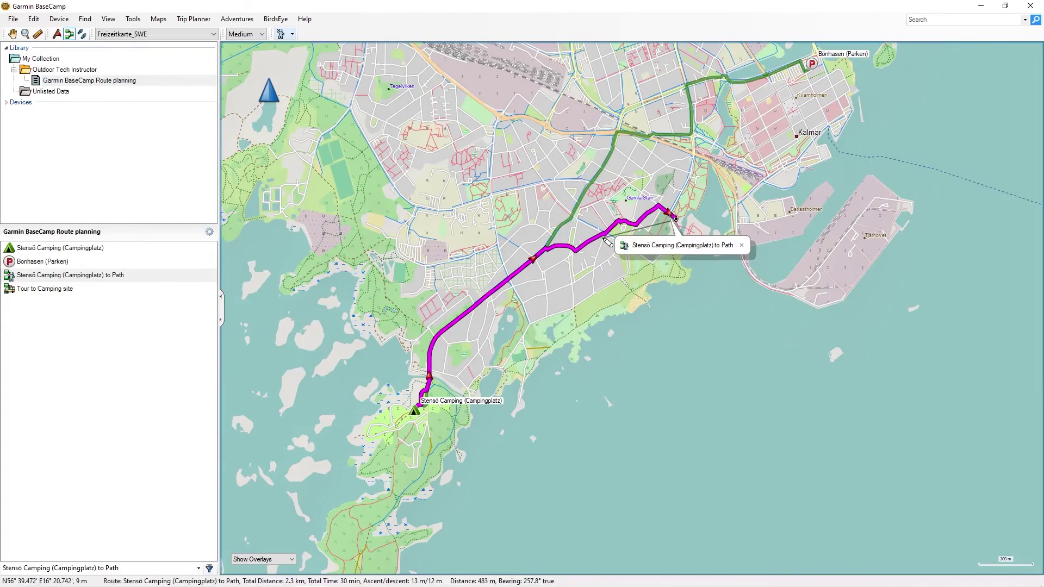
- Switch to the Pan tool and open Stensö Camping (Campingplatz) to Path's properties
left_click(12, 35)
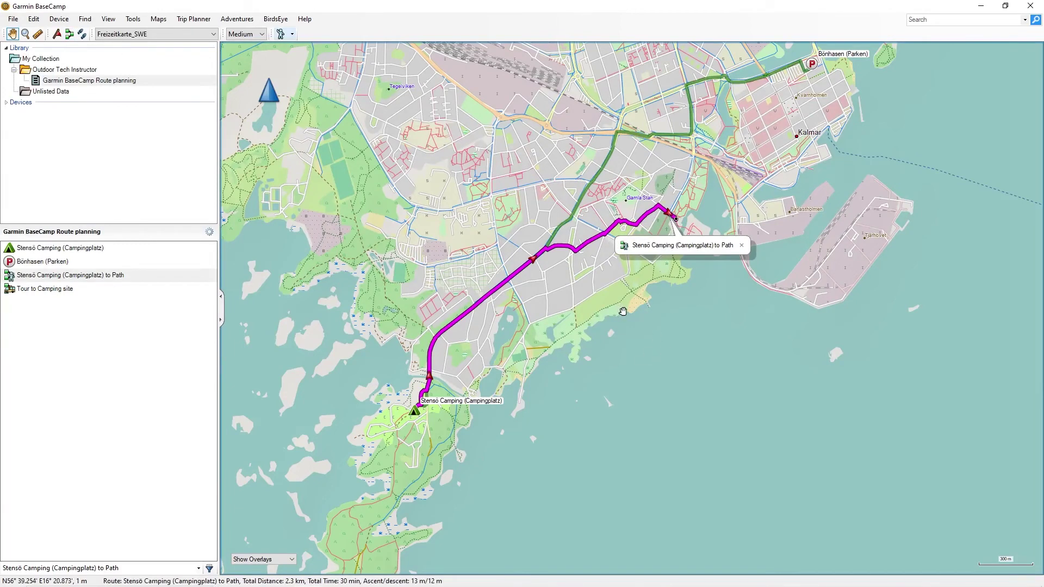
left_click_drag(612, 319, 559, 235)
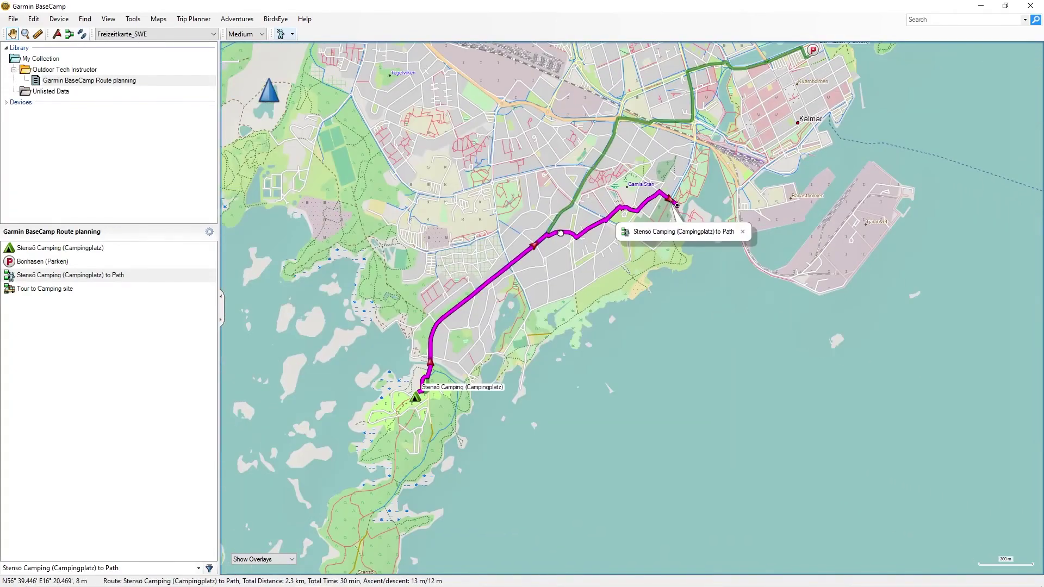
double_click(558, 235)
left_click(593, 91)
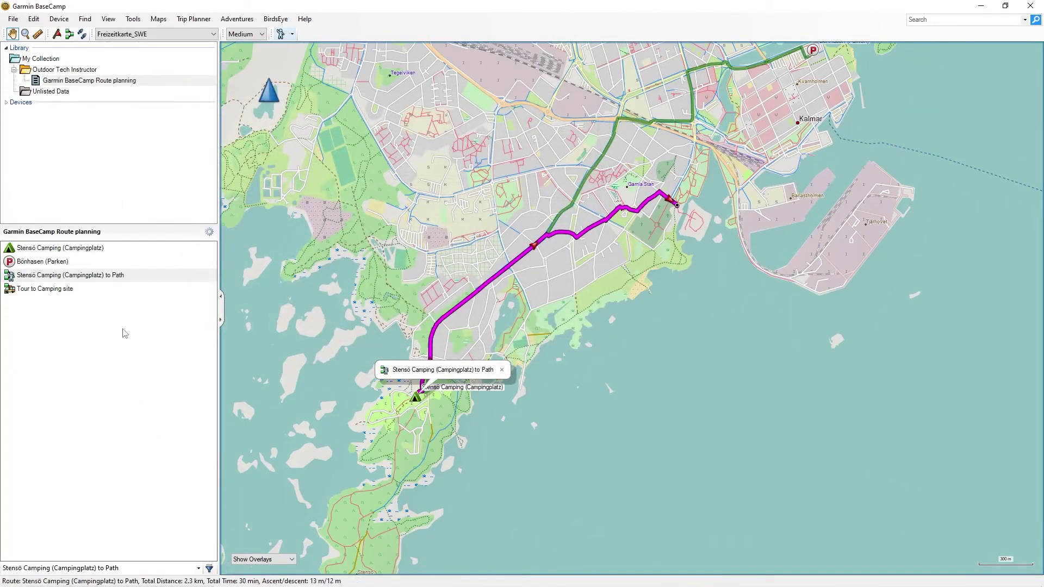
left_click(38, 290)
left_click(30, 278)
double_click(30, 279)
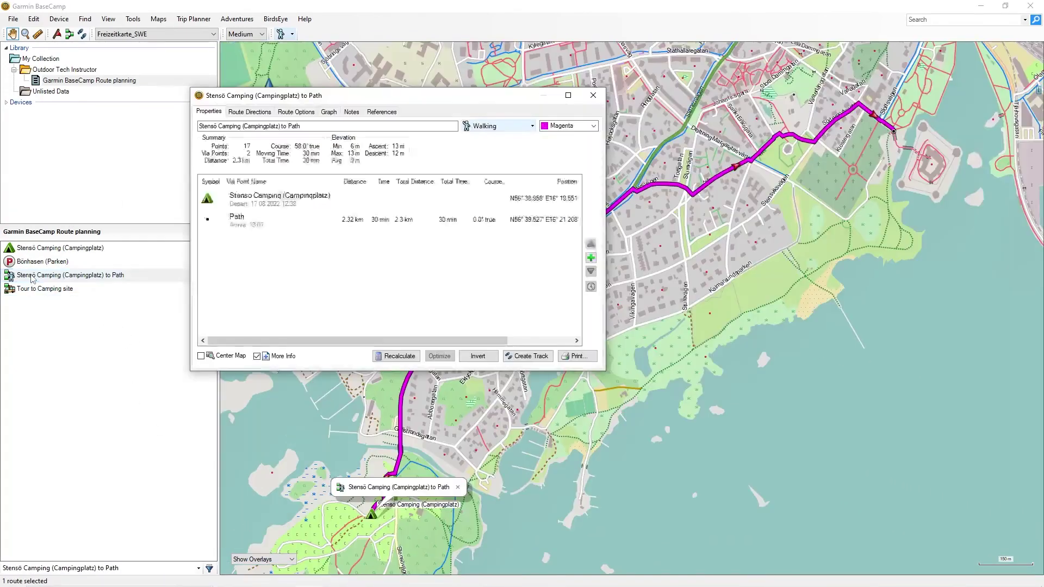
key("Escape")
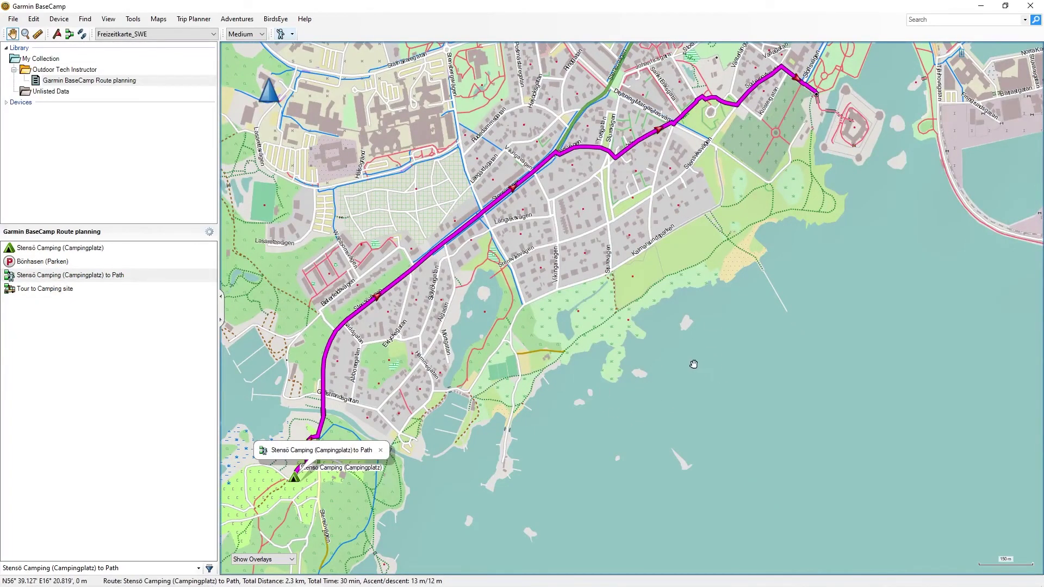
left_click_drag(693, 364, 717, 354)
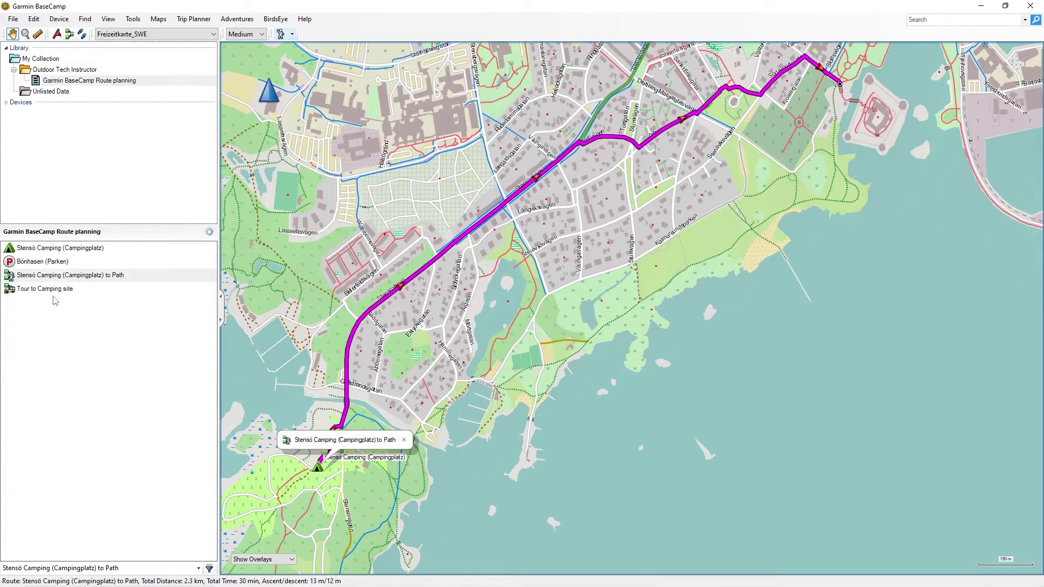
left_click(38, 291)
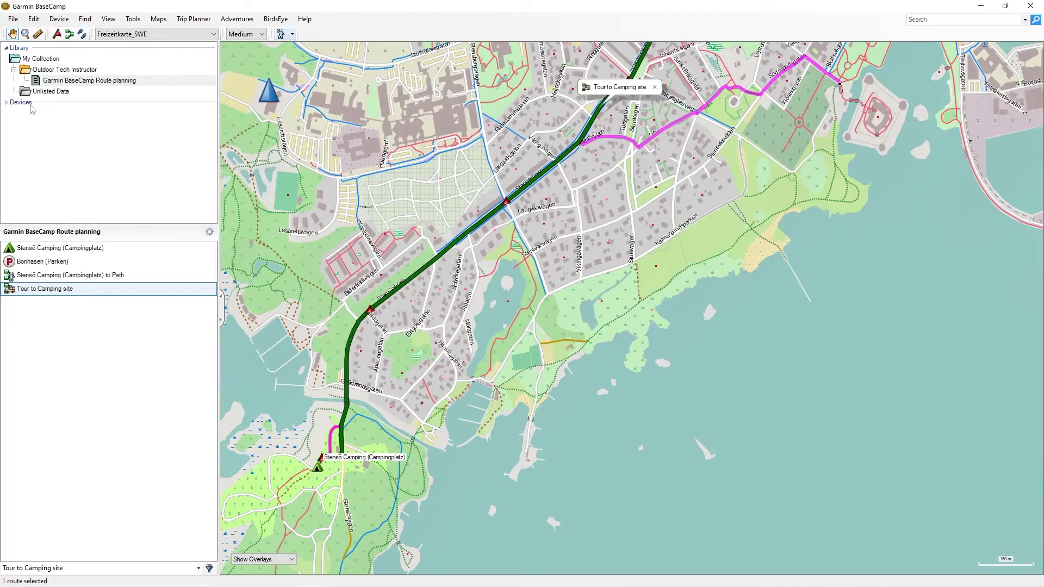
- Export the selected Tour to Camping site route as GPS eXchange Format (*.gpx)
left_click(14, 19)
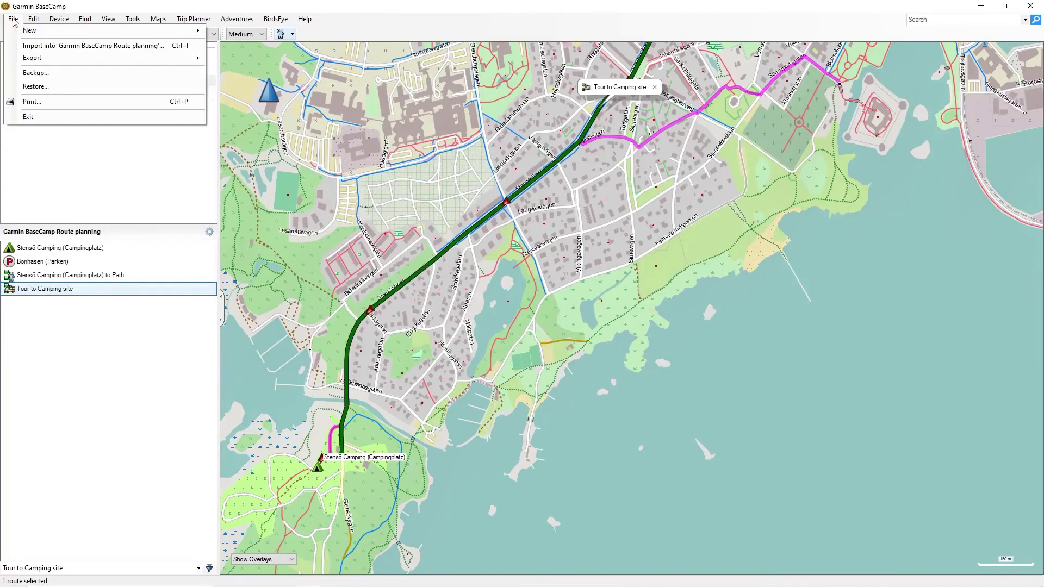
mouse_move(60, 63)
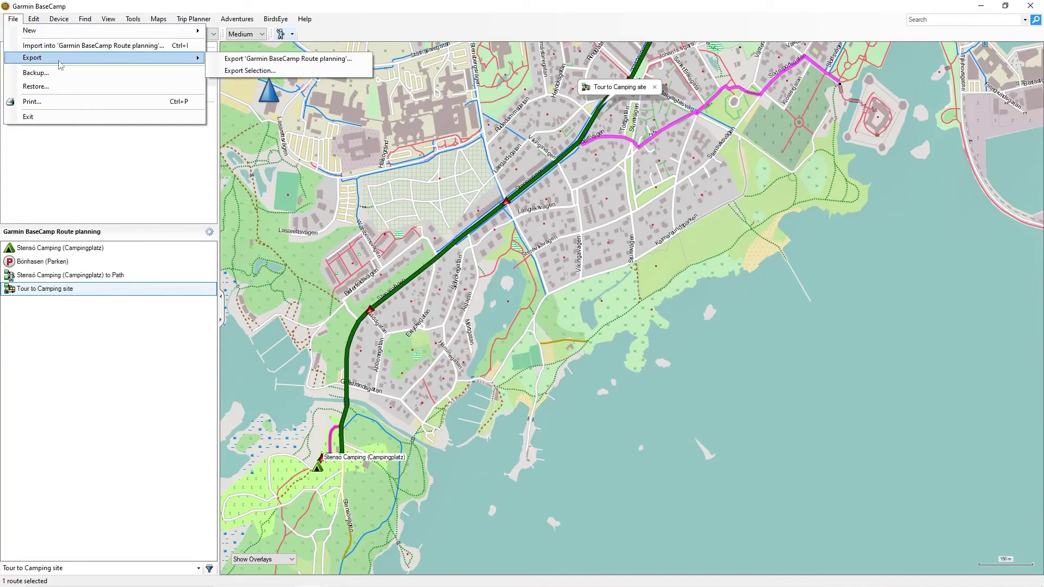
left_click(254, 71)
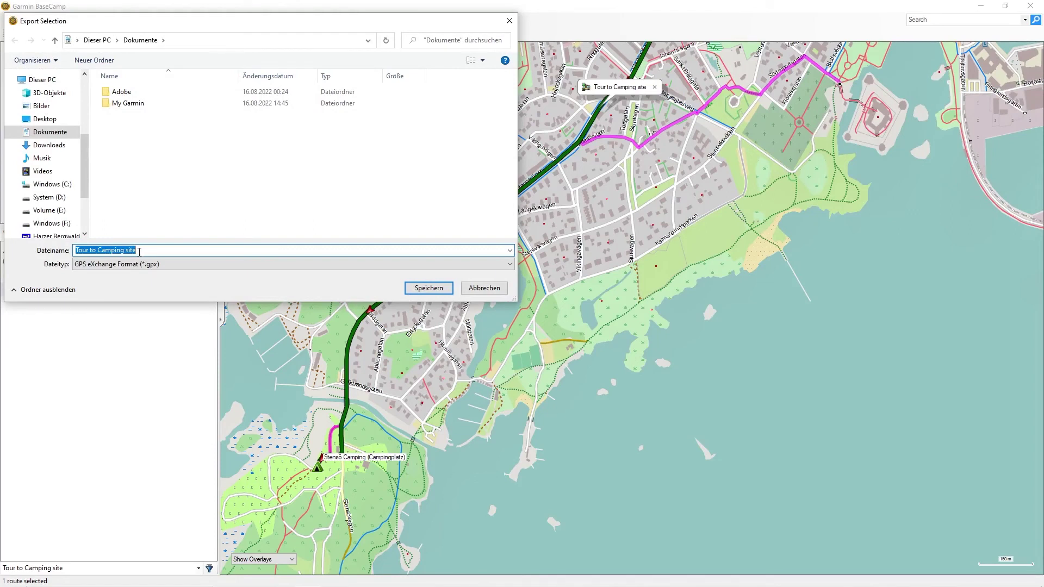
left_click(175, 264)
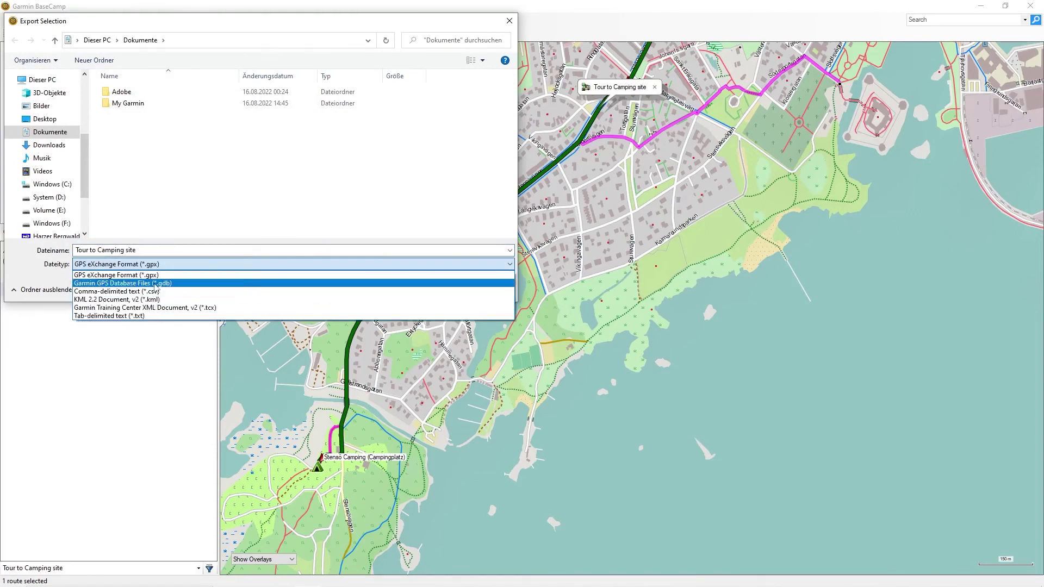
left_click(193, 196)
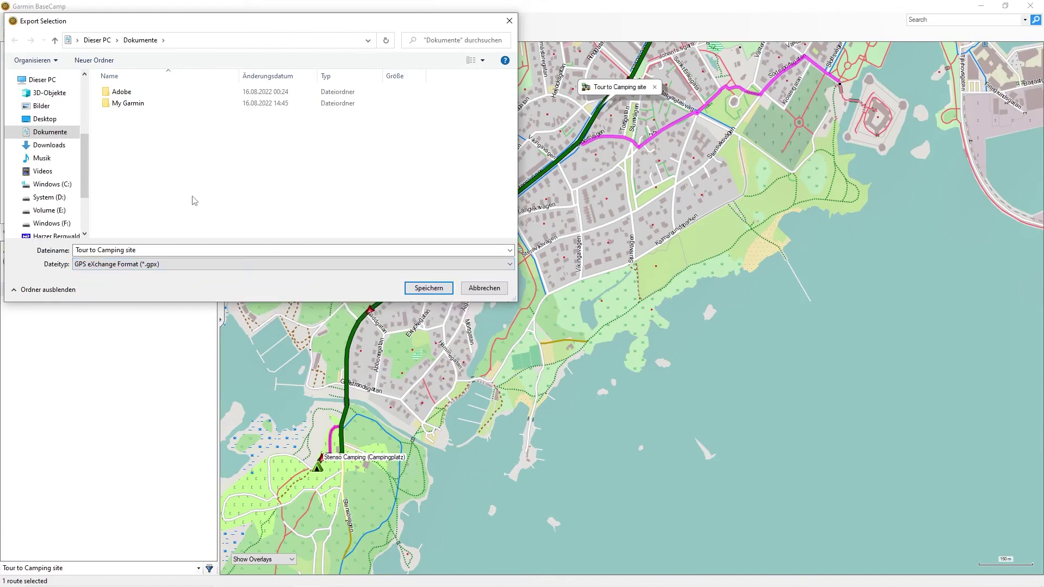
- Save the Tour to Camping site GPX into Dokumente and return to the route list
key("Return")
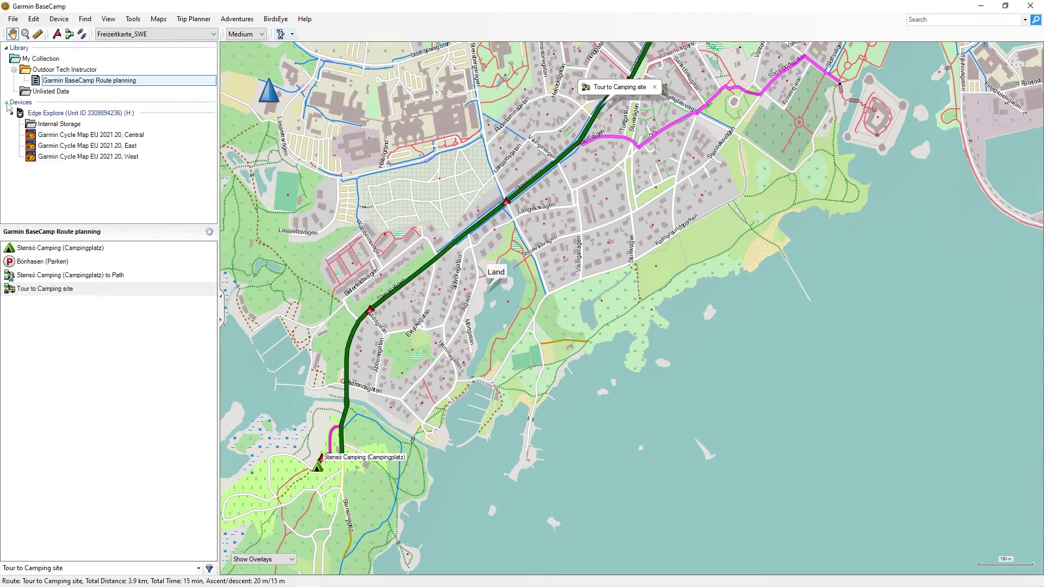
left_click(33, 123)
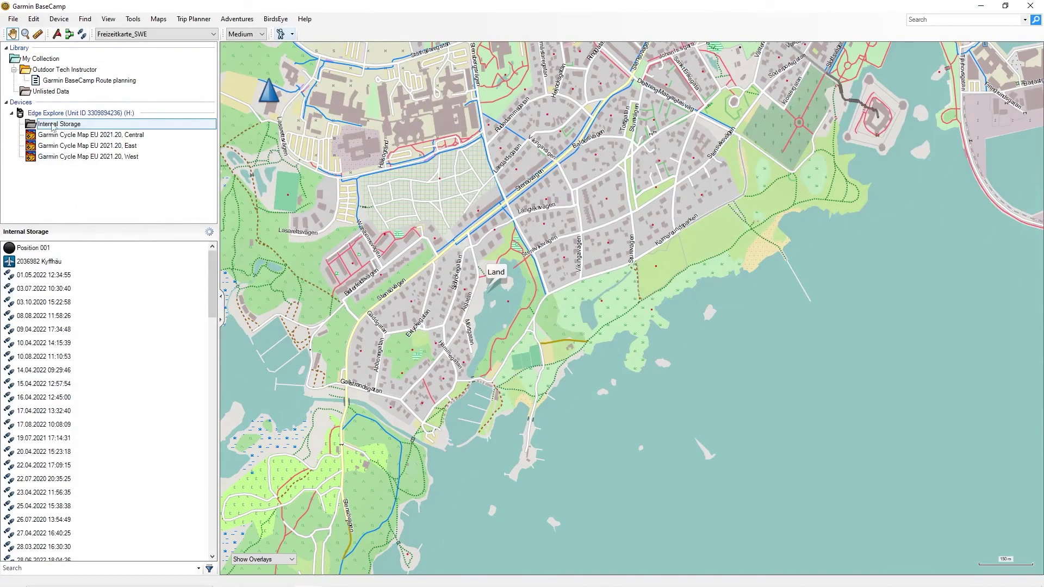
left_click(36, 82)
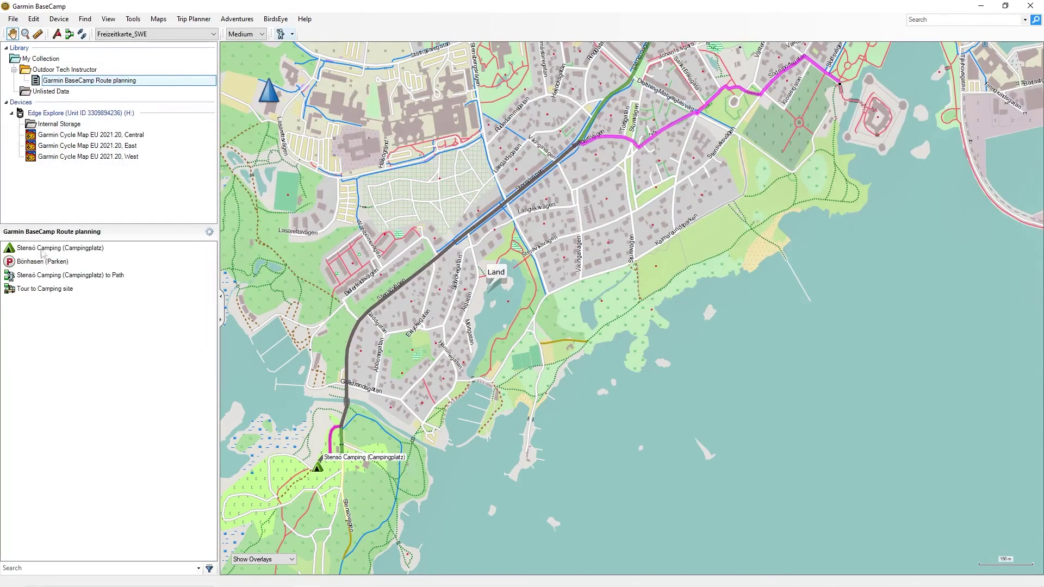
left_click(36, 290)
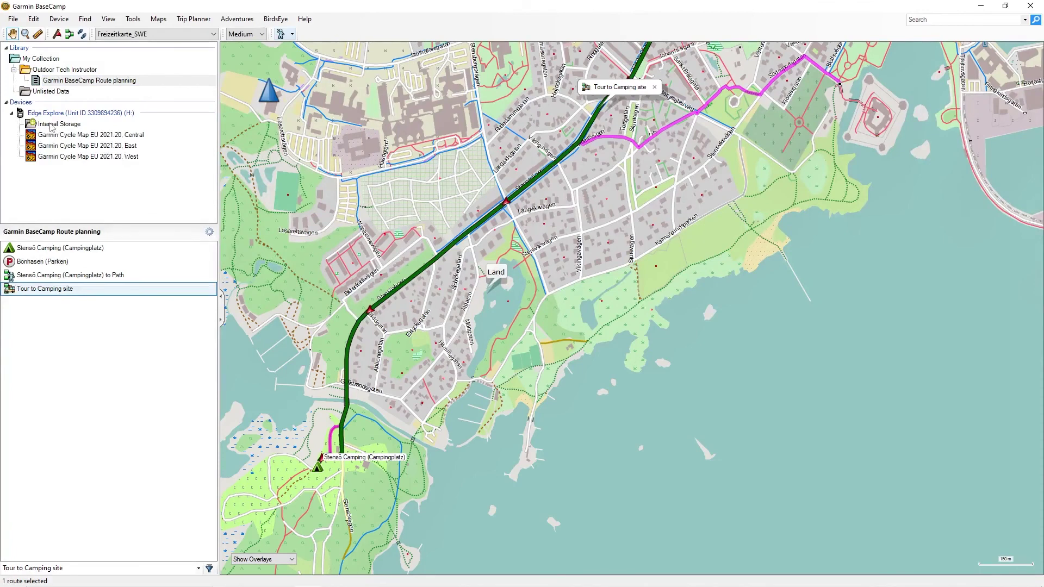
- Send Stensö Camping (Campingplatz) to Path to the Edge Explore's Internal Storage
left_click(46, 277)
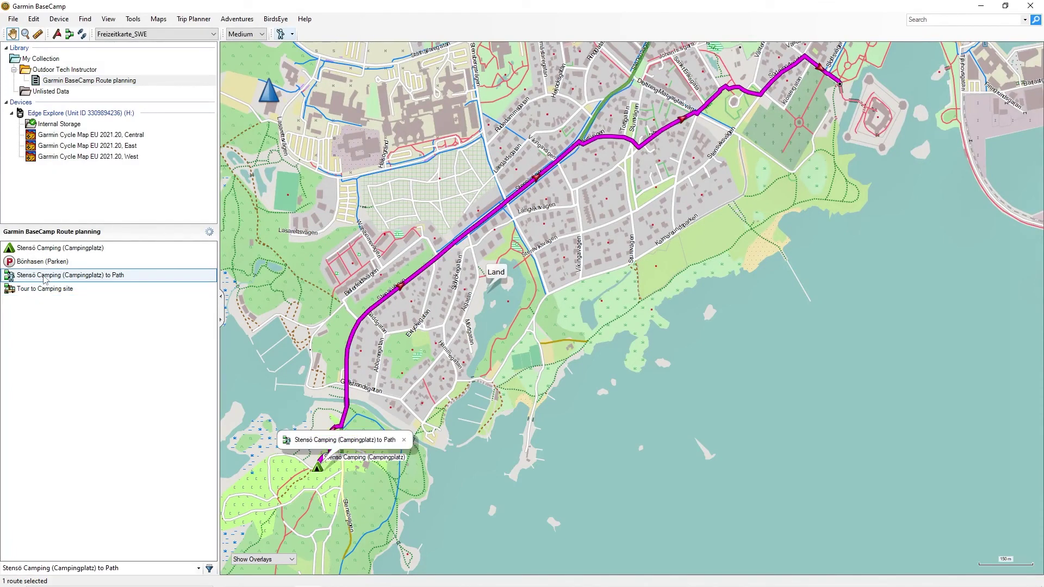
right_click(45, 279)
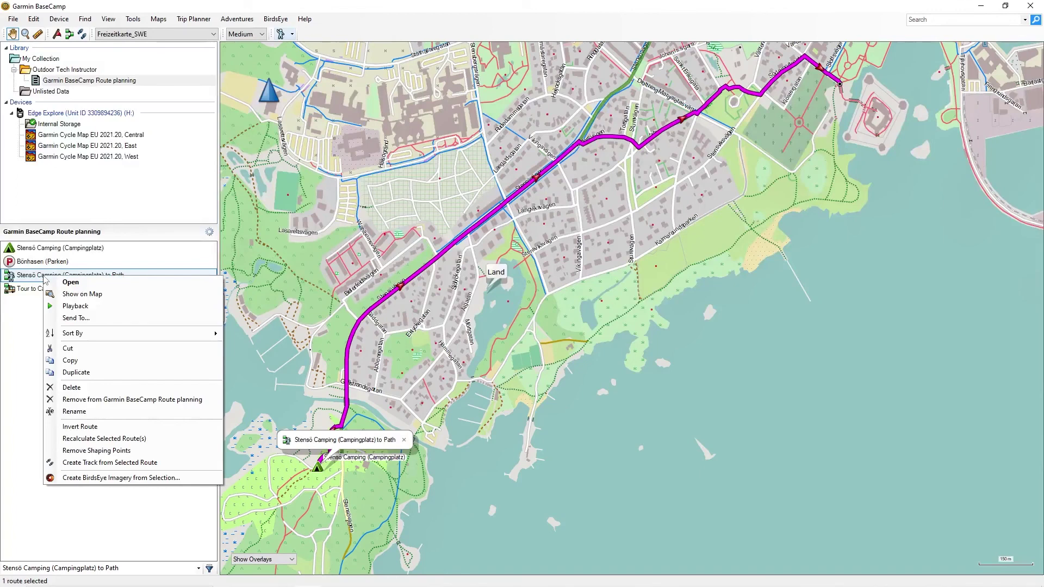
left_click(83, 320)
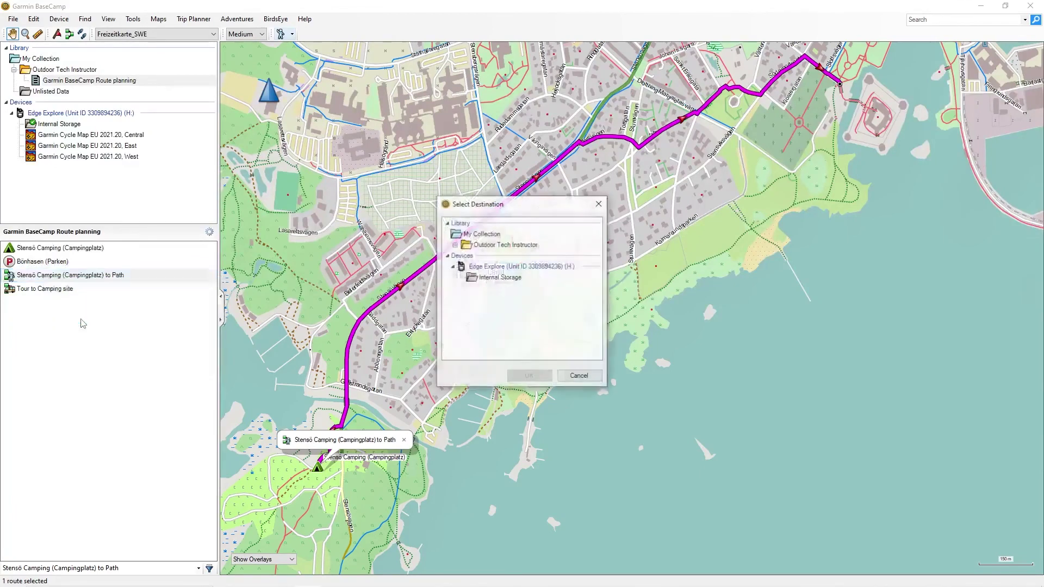
left_click(477, 279)
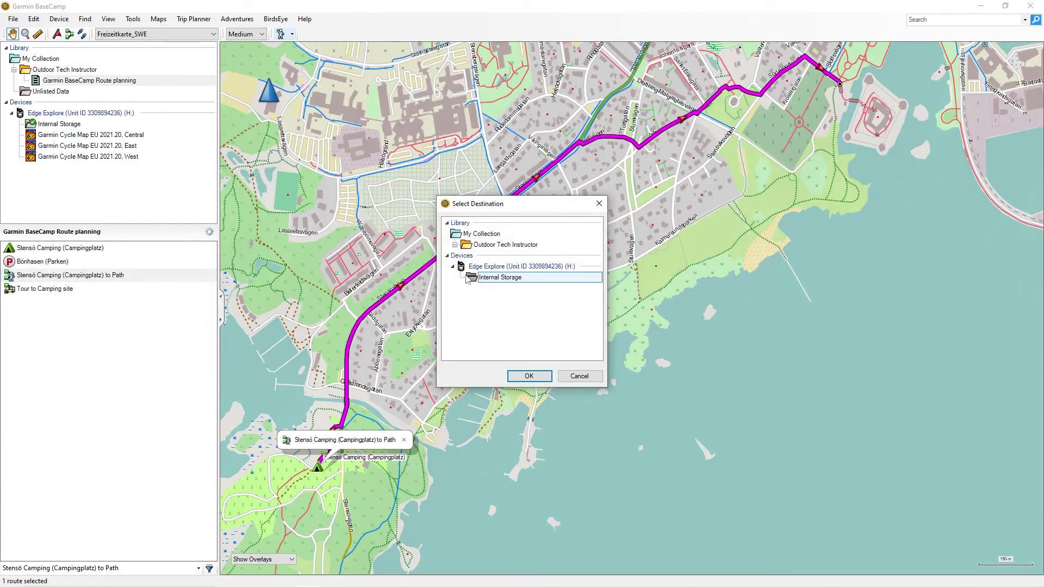
left_click(525, 377)
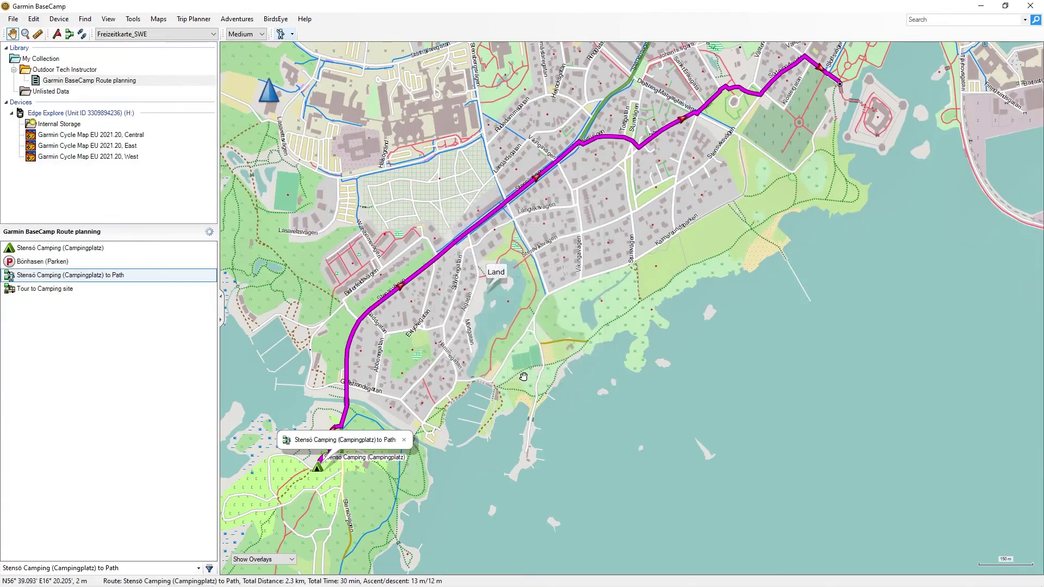